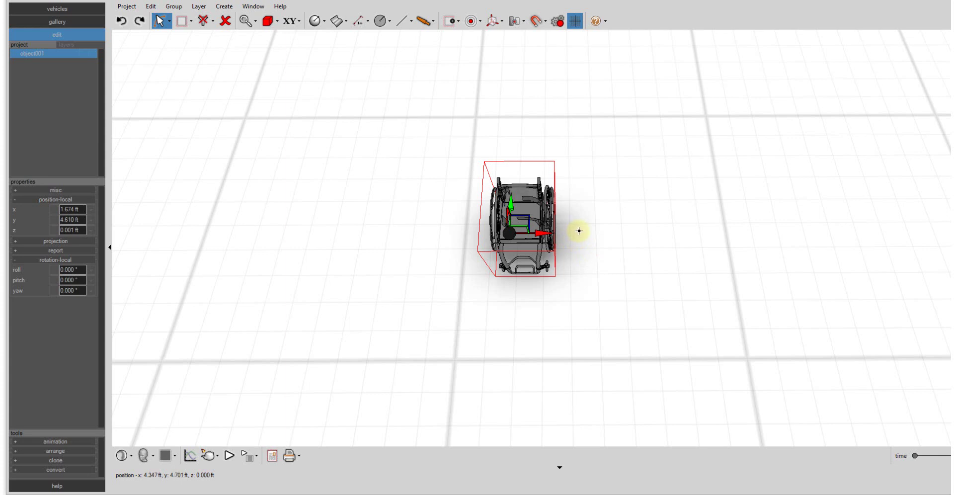
Step: Set the wheelchair's local yaw rotation to 90°
{"action": "left_click", "coordinate": [70, 290]}
{"action": "key", "text": "Return"}
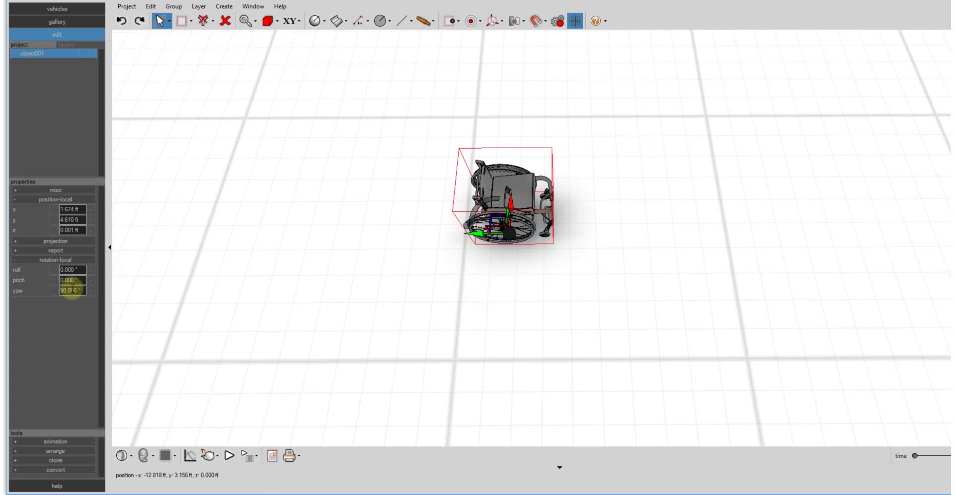
{"action": "scroll", "coordinate": [495, 373], "scroll_direction": "down", "scroll_amount": 1}
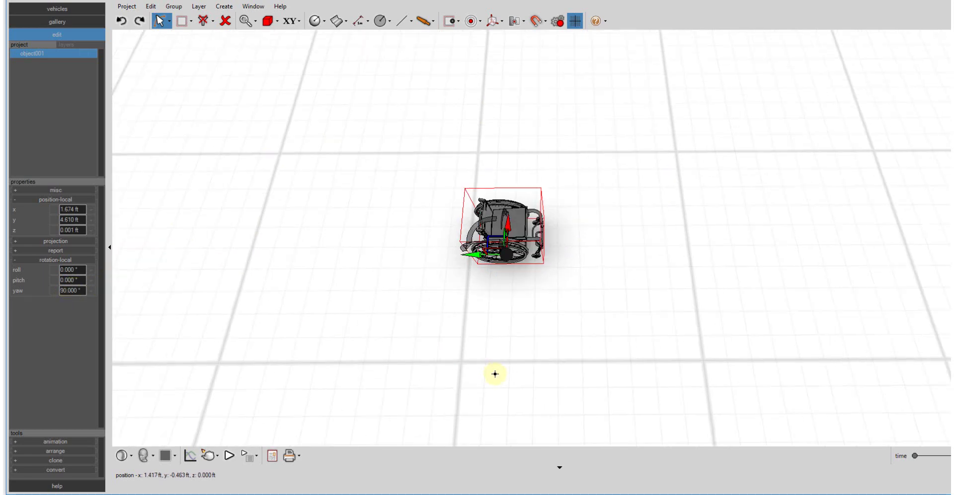
{"action": "scroll", "coordinate": [543, 166], "scroll_direction": "up", "scroll_amount": 1}
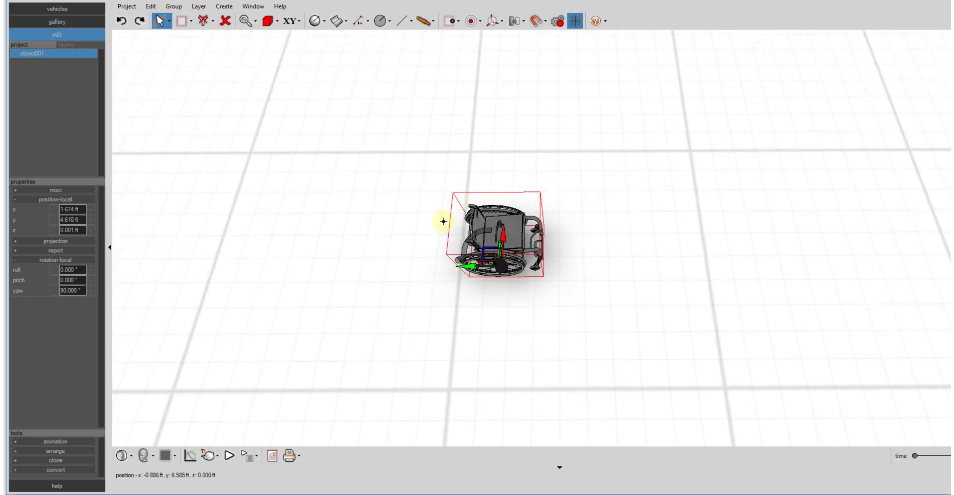
{"action": "scroll", "coordinate": [443, 221], "scroll_direction": "up", "scroll_amount": 1}
{"action": "scroll", "coordinate": [646, 279], "scroll_direction": "down", "scroll_amount": 1}
{"action": "scroll", "coordinate": [462, 248], "scroll_direction": "down", "scroll_amount": 1}
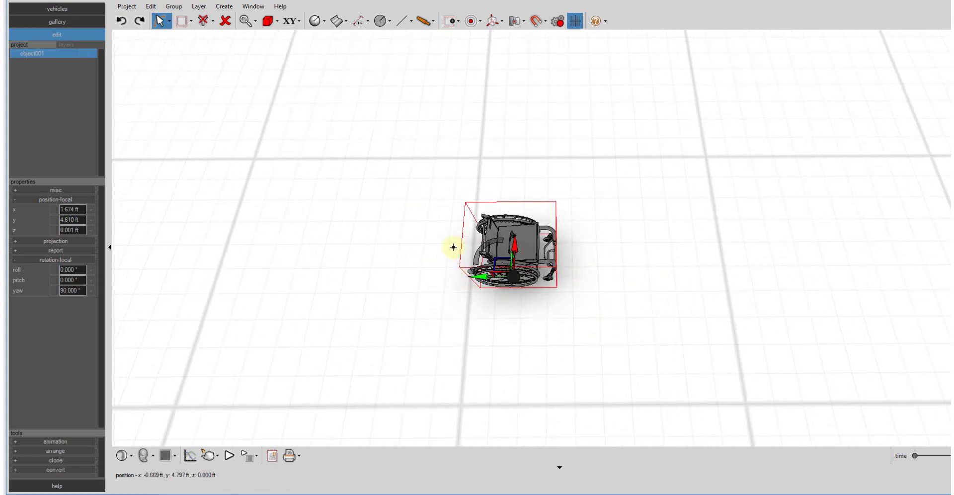
Step: Switch the axis constraint to Axis World so the wheelchair's grips follow the global axes
{"action": "left_click", "coordinate": [501, 21]}
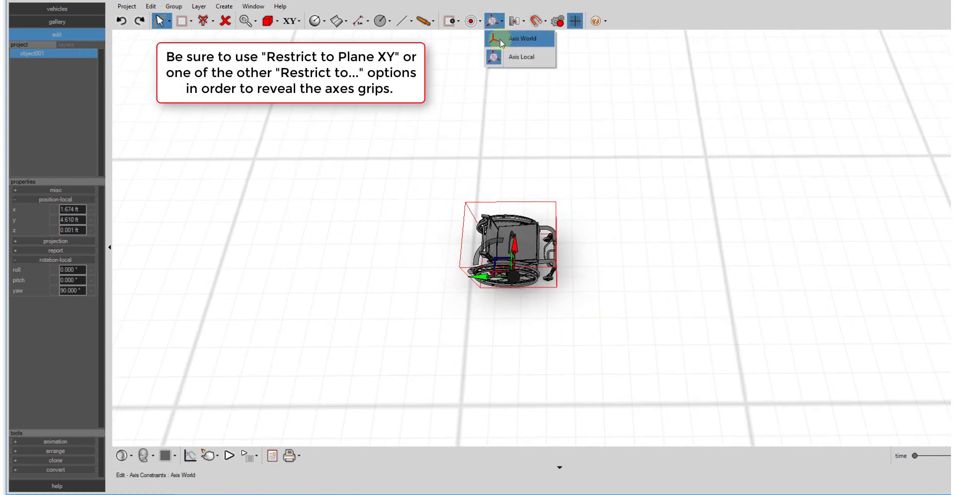
{"action": "left_click", "coordinate": [524, 43]}
{"action": "scroll", "coordinate": [605, 257], "scroll_direction": "up", "scroll_amount": 4}
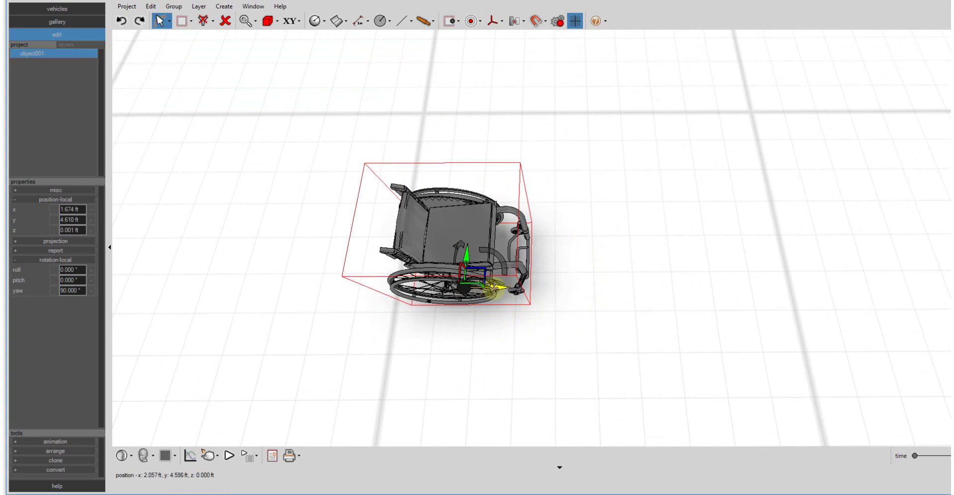
{"action": "scroll", "coordinate": [487, 343], "scroll_direction": "down", "scroll_amount": 2}
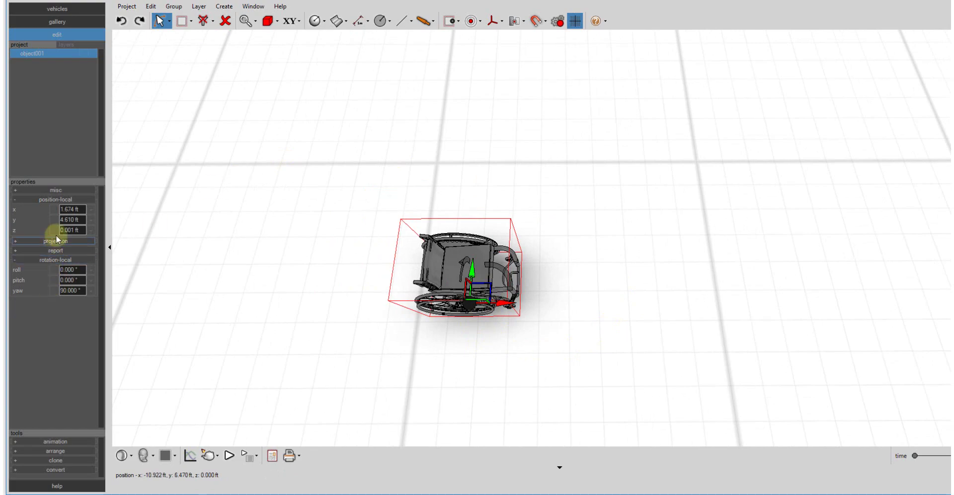
Step: Set the wheelchair's local x and y position to 0 ft
{"action": "double_click", "coordinate": [72, 209]}
{"action": "type", "text": "0"}
{"action": "key", "text": "Return"}
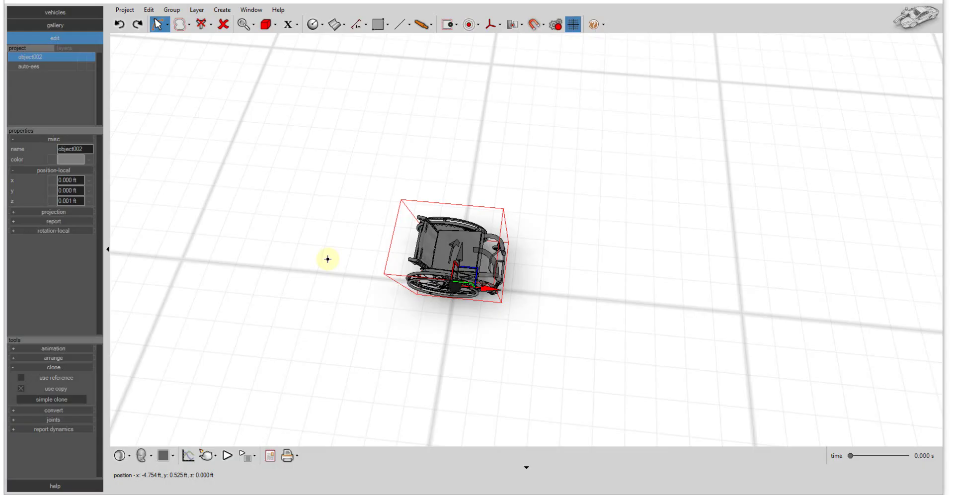
Step: Switch to the top view and display the wheelchair in see-through wireframe
{"action": "left_click", "coordinate": [140, 455]}
{"action": "left_click", "coordinate": [160, 418]}
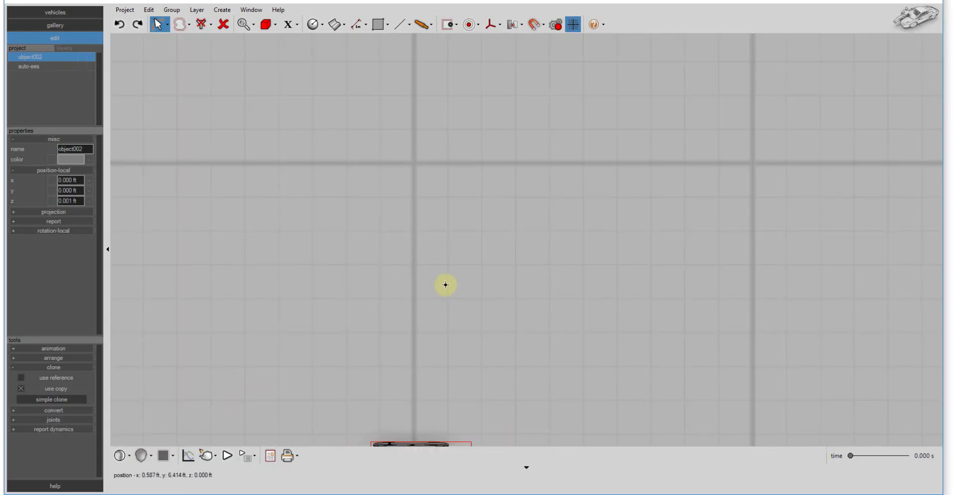
{"action": "scroll", "coordinate": [450, 308], "scroll_direction": "up", "scroll_amount": 6}
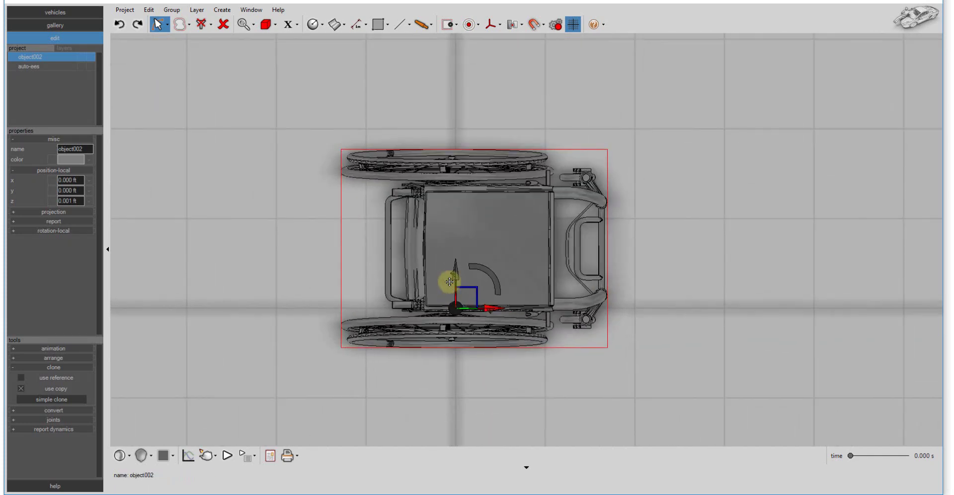
{"action": "left_click", "coordinate": [119, 455]}
{"action": "left_click", "coordinate": [150, 414]}
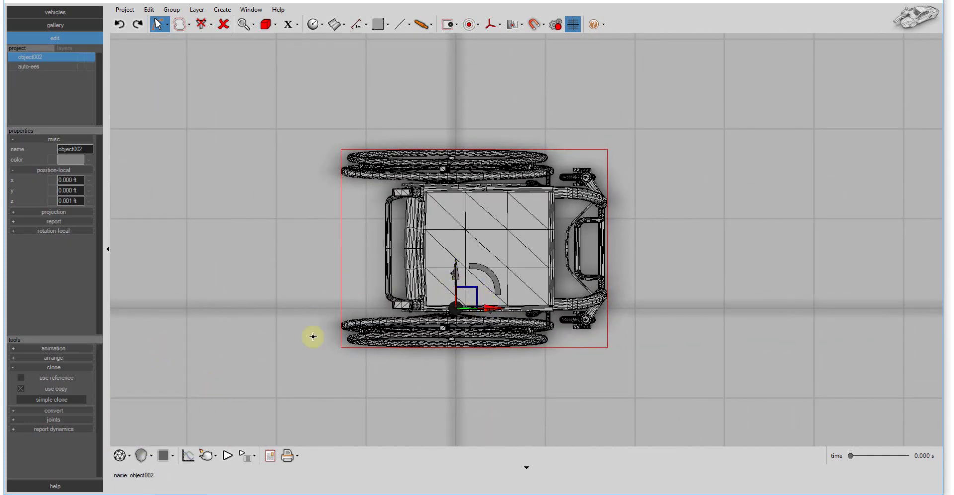
{"action": "left_click", "coordinate": [119, 455]}
{"action": "left_click", "coordinate": [149, 345]}
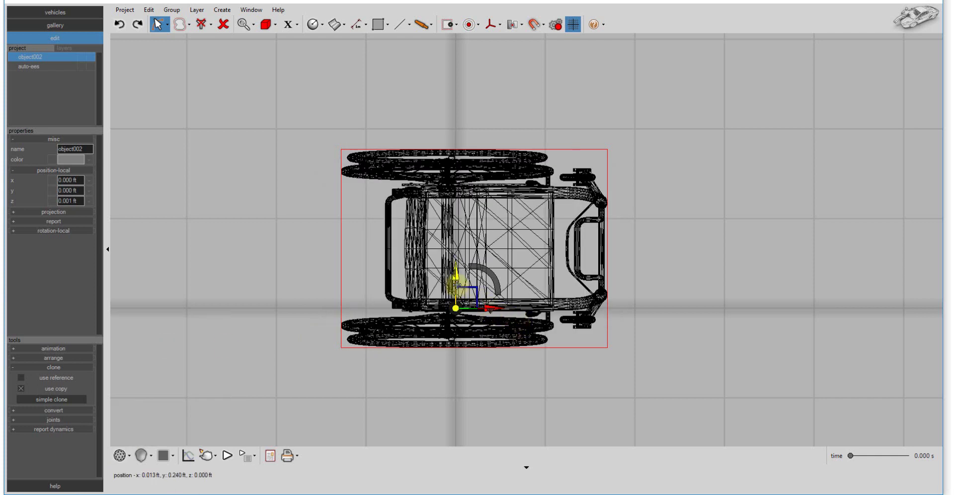
Step: Move the wheelchair along y to about -0.66 ft and along x to about -0.03 ft, centering it on the global origin
{"action": "left_click_drag", "start_coordinate": [457, 276], "coordinate": [449, 336]}
{"action": "scroll", "coordinate": [449, 335], "scroll_direction": "up", "scroll_amount": 4}
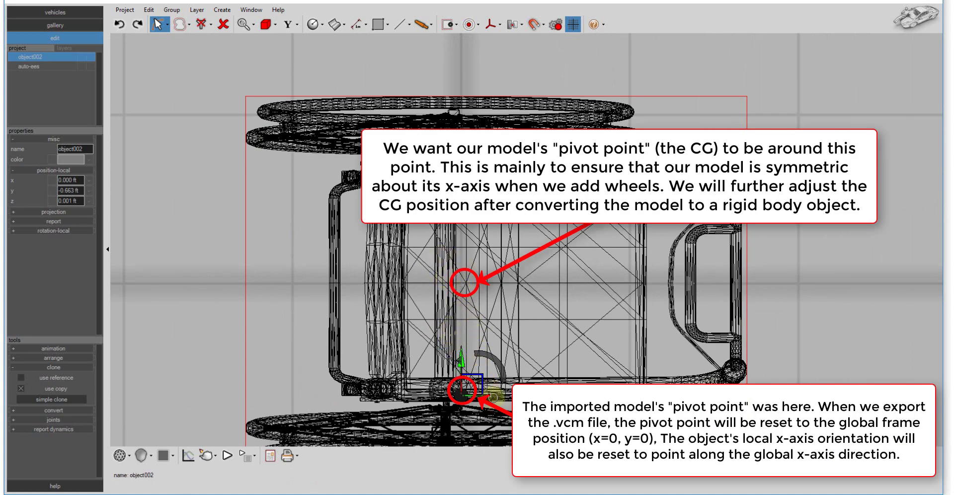
{"action": "left_click_drag", "start_coordinate": [491, 393], "coordinate": [483, 393]}
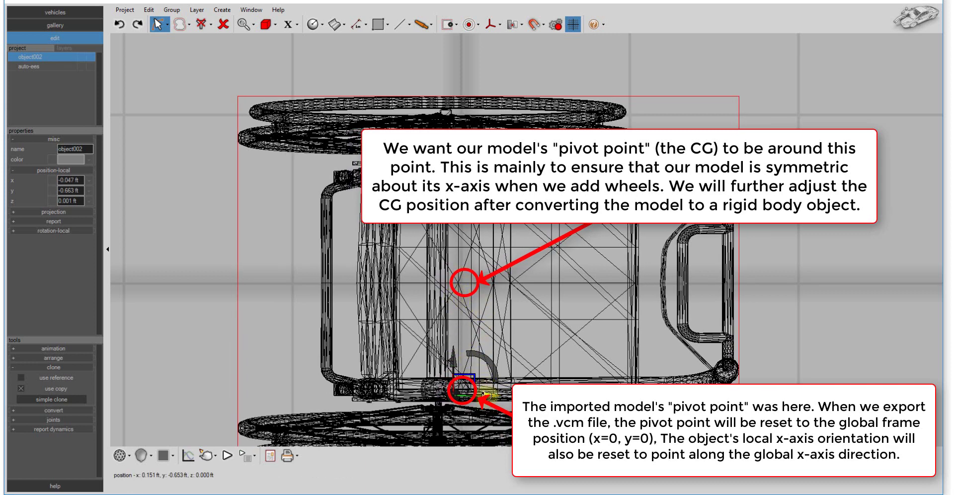
{"action": "left_click_drag", "start_coordinate": [481, 392], "coordinate": [485, 392]}
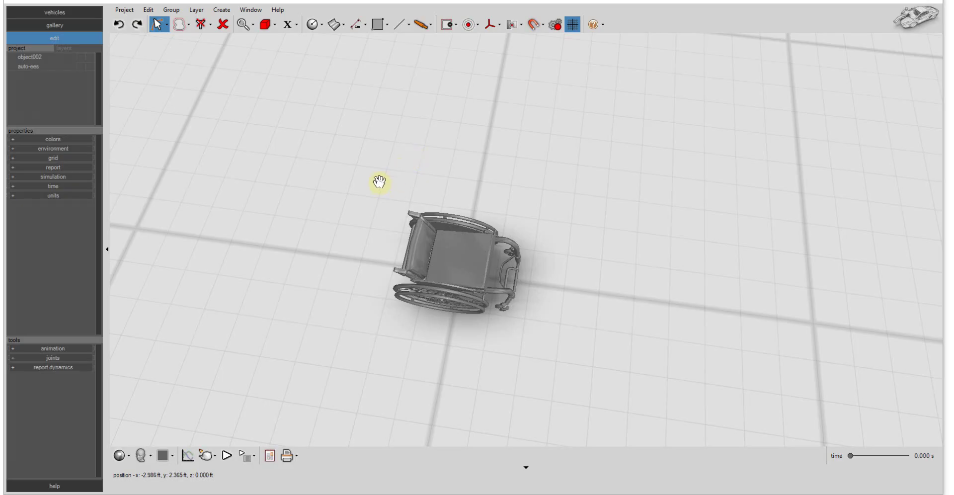
Step: Select the wheelchair and export only the selected object as MyChair.vcm
{"action": "middle_click_drag", "start_coordinate": [379, 182], "coordinate": [344, 170], "text": "alt"}
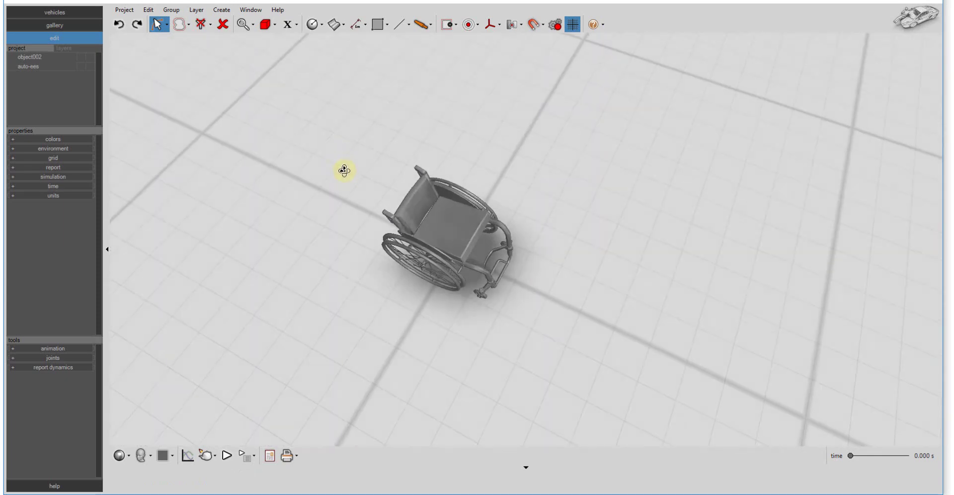
{"action": "left_click", "coordinate": [452, 224]}
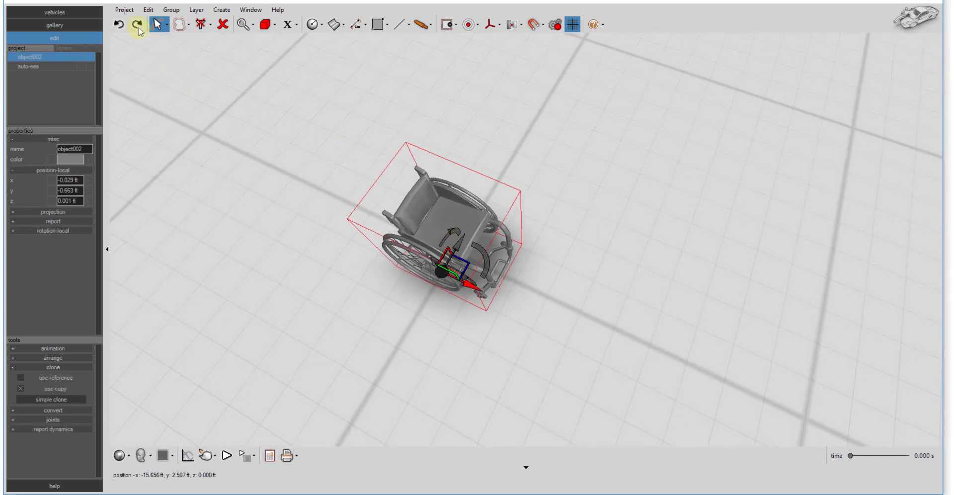
{"action": "left_click", "coordinate": [124, 9]}
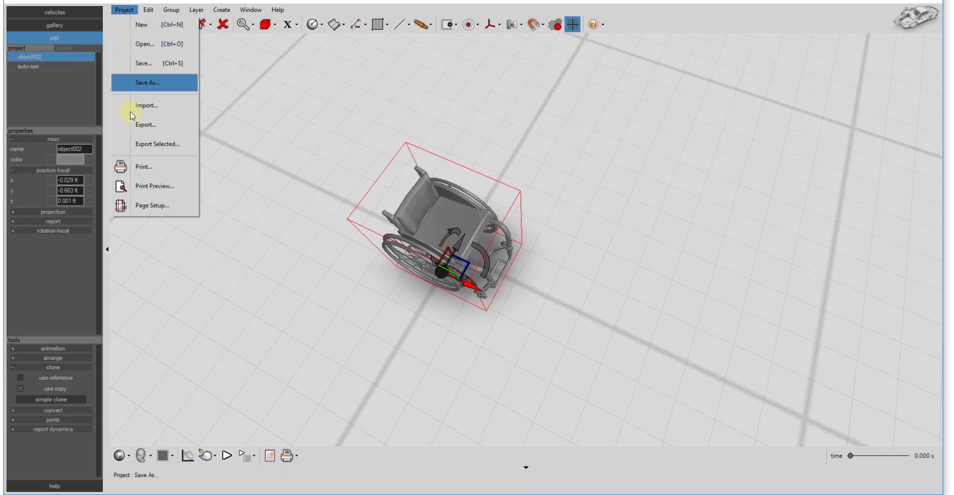
{"action": "left_click", "coordinate": [175, 145]}
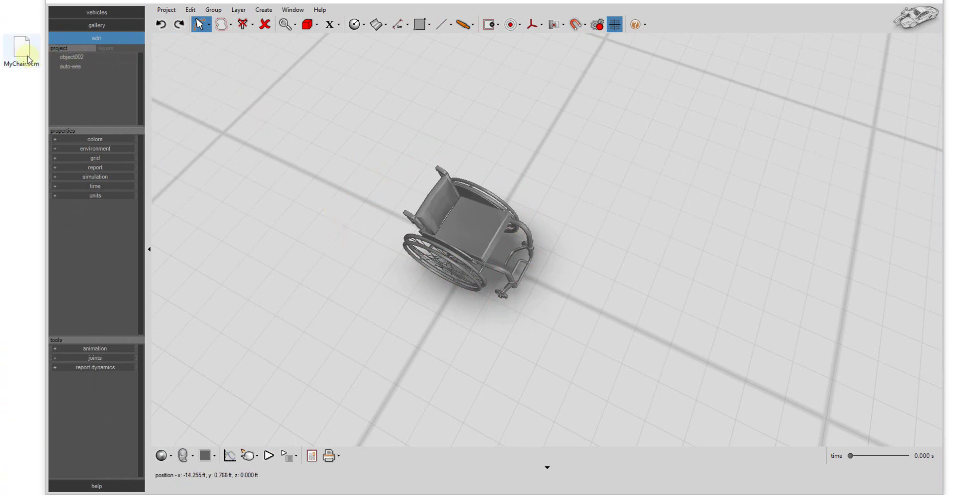
Step: Bring MyChair.vcm into the scene behind the original wheelchair and switch to the top view
{"action": "left_click_drag", "start_coordinate": [22, 56], "coordinate": [521, 111]}
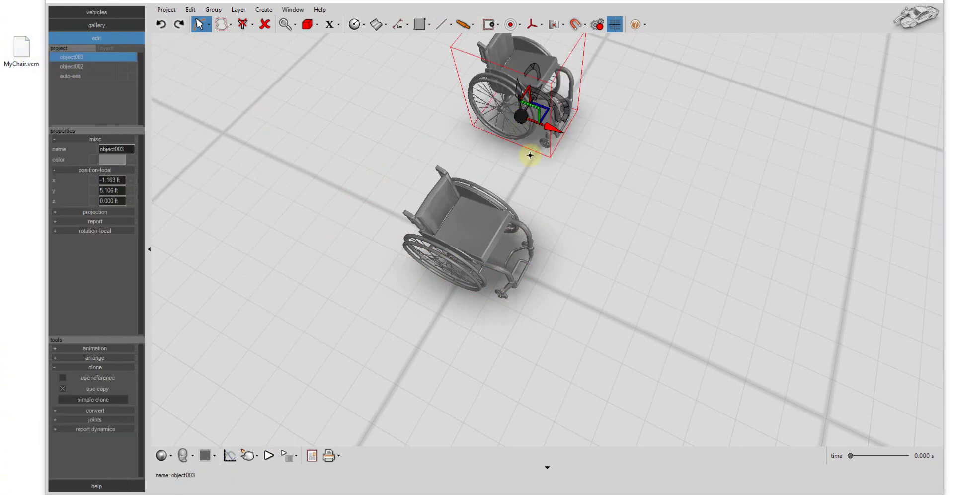
{"action": "mouse_move", "coordinate": [549, 184]}
{"action": "middle_mouse_down"}
{"action": "mouse_move", "coordinate": [603, 249]}
{"action": "mouse_move", "coordinate": [556, 188]}
{"action": "mouse_move", "coordinate": [547, 194]}
{"action": "middle_mouse_up"}
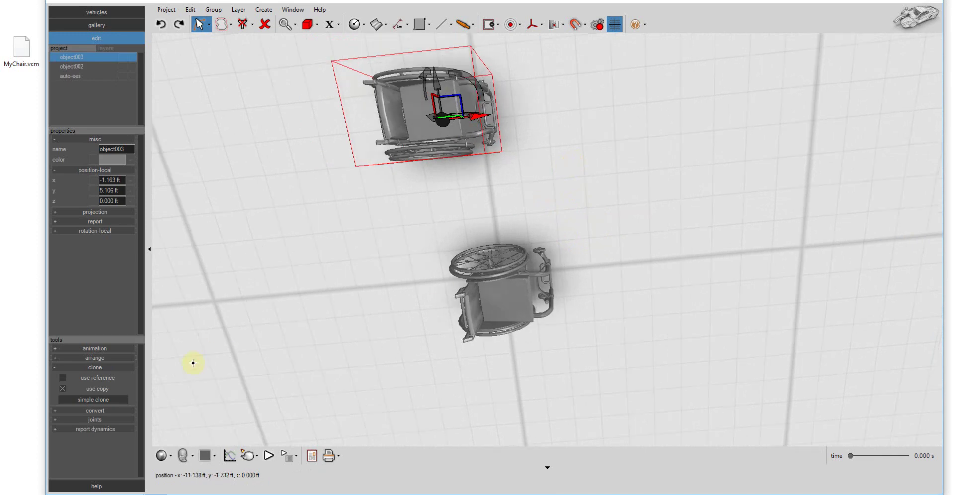
{"action": "left_click", "coordinate": [185, 455]}
{"action": "left_click", "coordinate": [194, 430]}
{"action": "scroll", "coordinate": [438, 304], "scroll_direction": "down", "scroll_amount": 5}
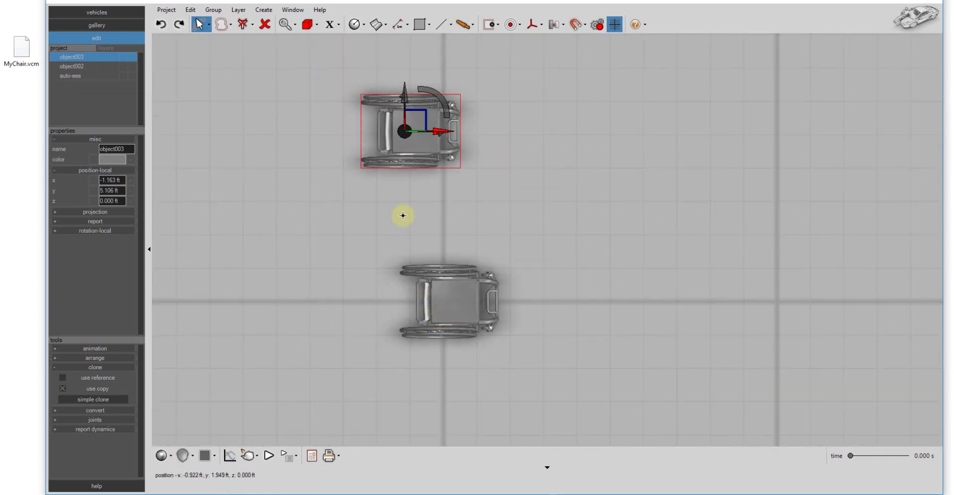
{"action": "scroll", "coordinate": [386, 127], "scroll_direction": "up", "scroll_amount": 2}
{"action": "scroll", "coordinate": [381, 104], "scroll_direction": "up", "scroll_amount": 1}
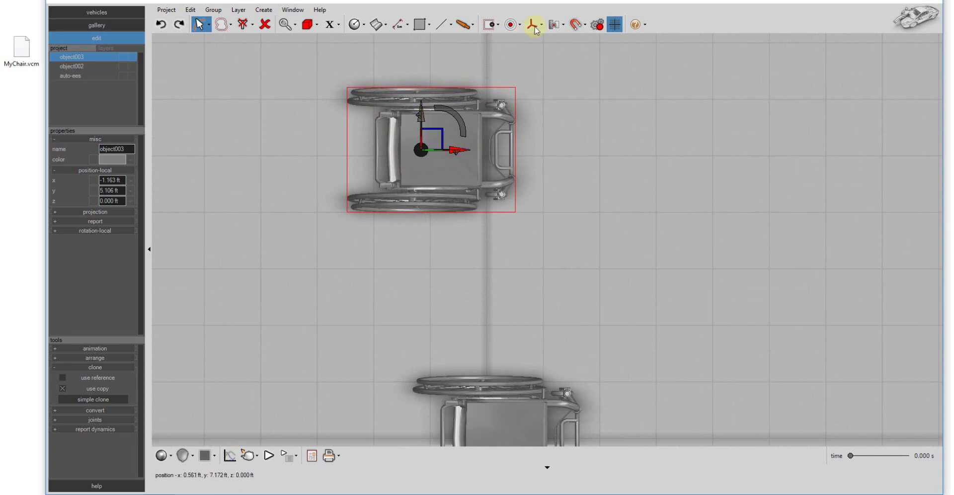
Step: Compare Axis Local with Axis World on the imported wheelchair, then move it to about x -0.05 ft, y 4.64 ft
{"action": "mouse_move", "coordinate": [534, 27]}
{"action": "left_click", "coordinate": [537, 59]}
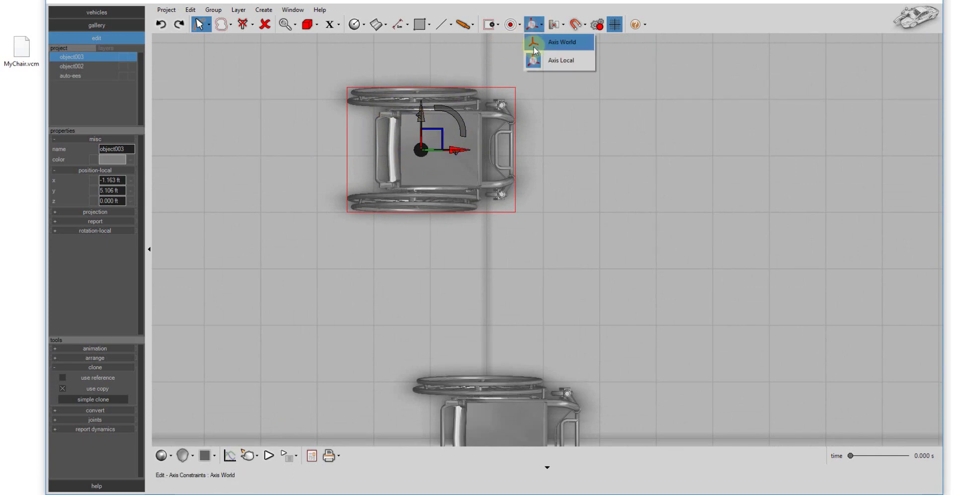
{"action": "left_click", "coordinate": [552, 42]}
{"action": "left_click_drag", "start_coordinate": [440, 134], "coordinate": [504, 160]}
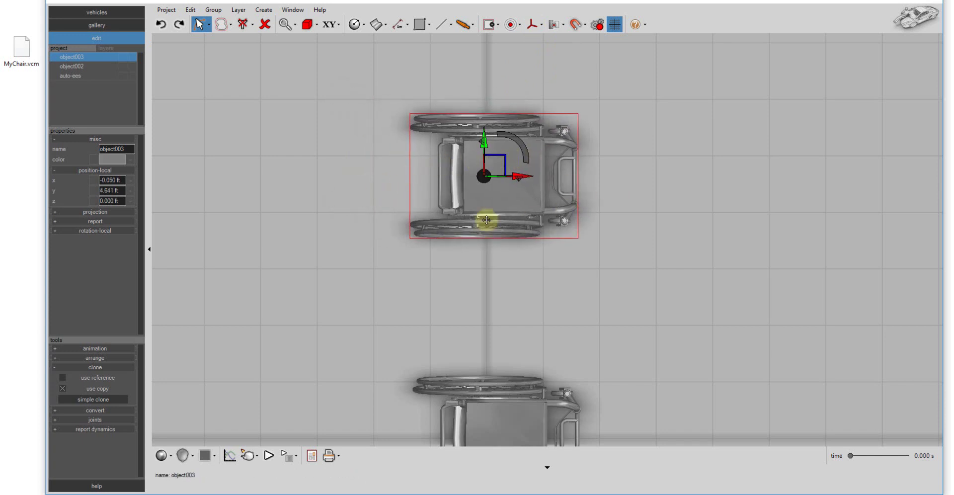
Step: Delete the original wheelchair and move the imported one close to the global origin
{"action": "scroll", "coordinate": [390, 153], "scroll_direction": "down", "scroll_amount": 2}
{"action": "left_click", "coordinate": [458, 379]}
{"action": "key", "text": "Delete"}
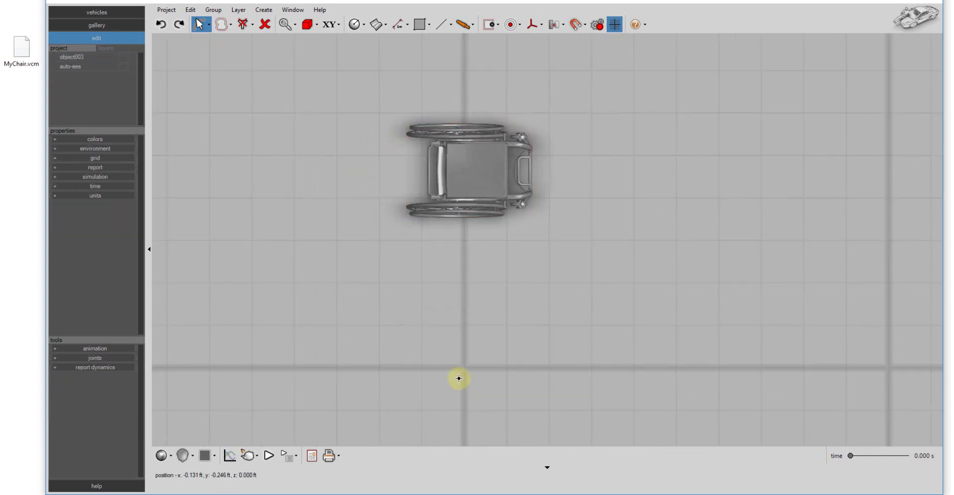
{"action": "left_click", "coordinate": [472, 175]}
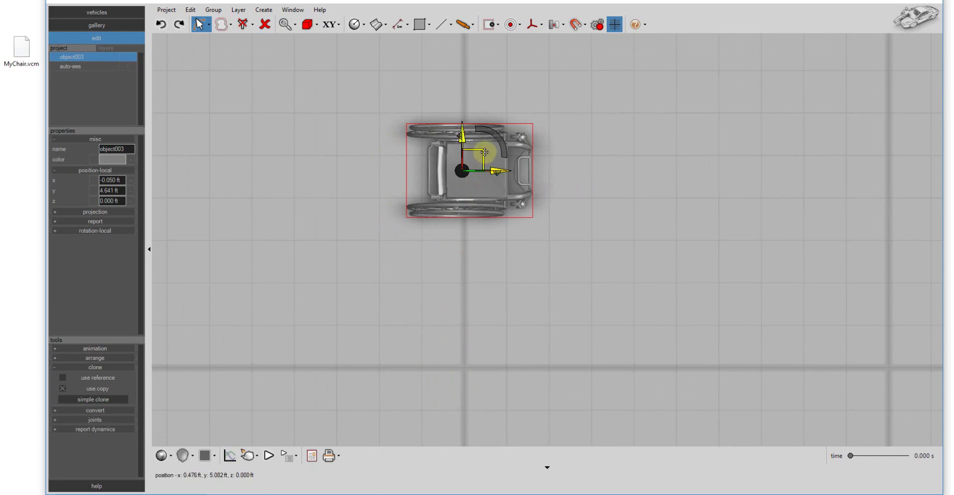
{"action": "left_click_drag", "start_coordinate": [485, 174], "coordinate": [477, 345]}
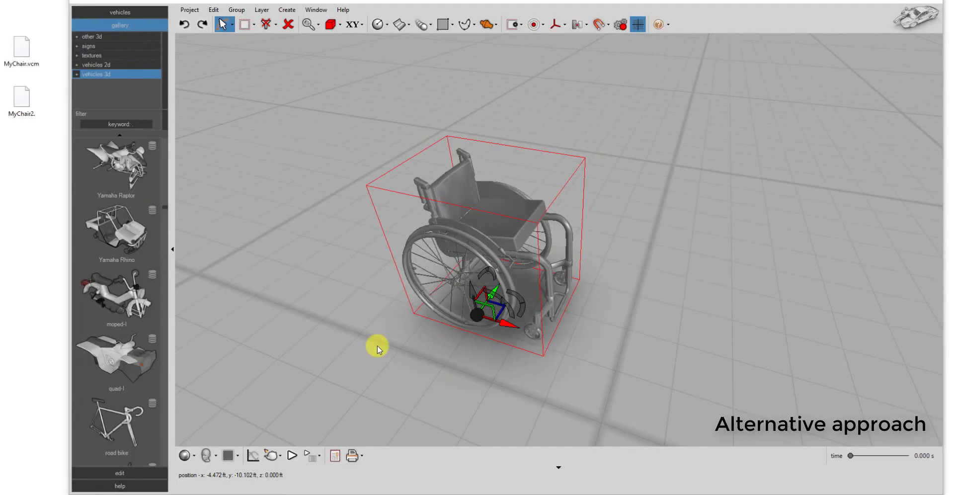
Step: Add the road bike from the 3D vehicles gallery to the scene behind the wheelchair
{"action": "middle_click_drag", "start_coordinate": [378, 346], "coordinate": [380, 363]}
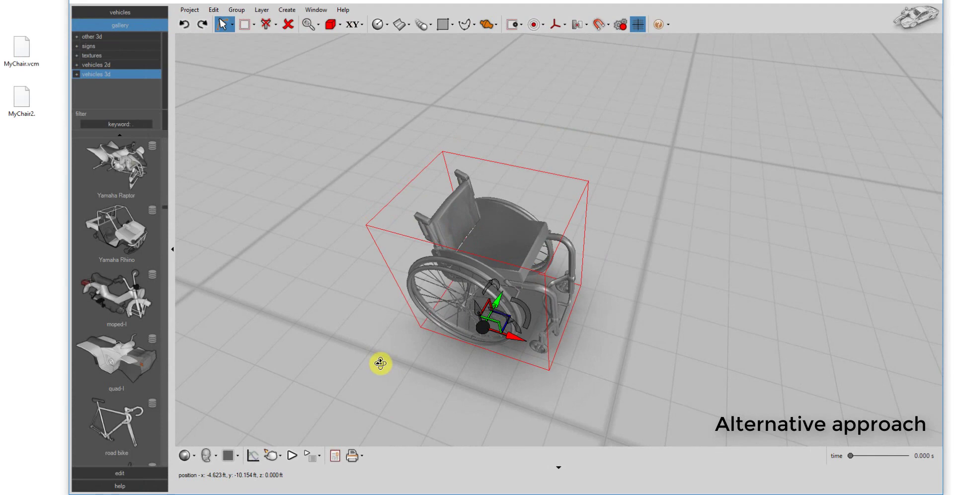
{"action": "middle_click_drag", "start_coordinate": [362, 257], "coordinate": [386, 270]}
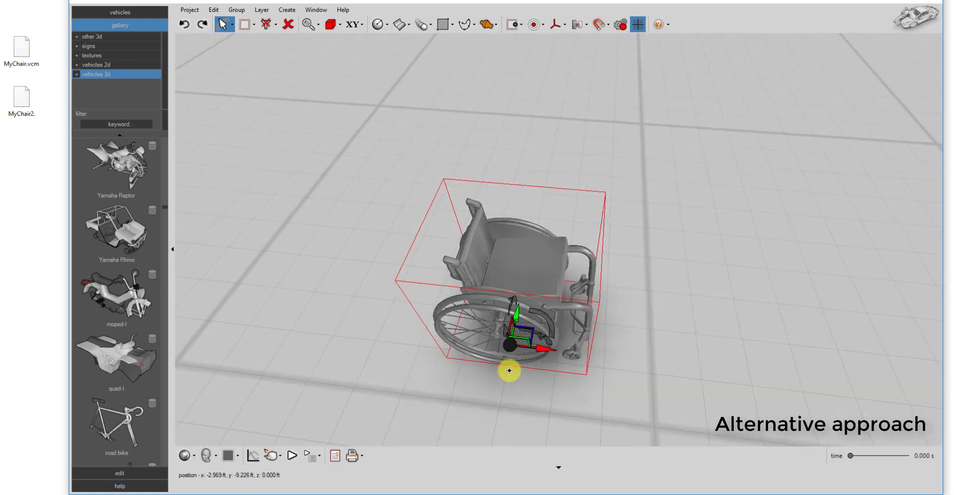
{"action": "mouse_move", "coordinate": [513, 386]}
{"action": "middle_mouse_down"}
{"action": "mouse_move", "coordinate": [440, 354]}
{"action": "mouse_move", "coordinate": [516, 375]}
{"action": "middle_mouse_up"}
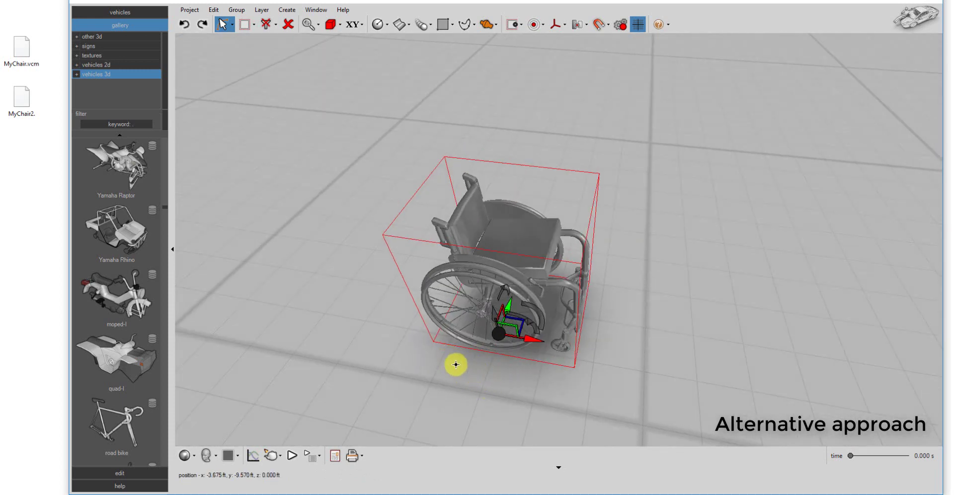
{"action": "middle_click_drag", "start_coordinate": [304, 298], "coordinate": [326, 345]}
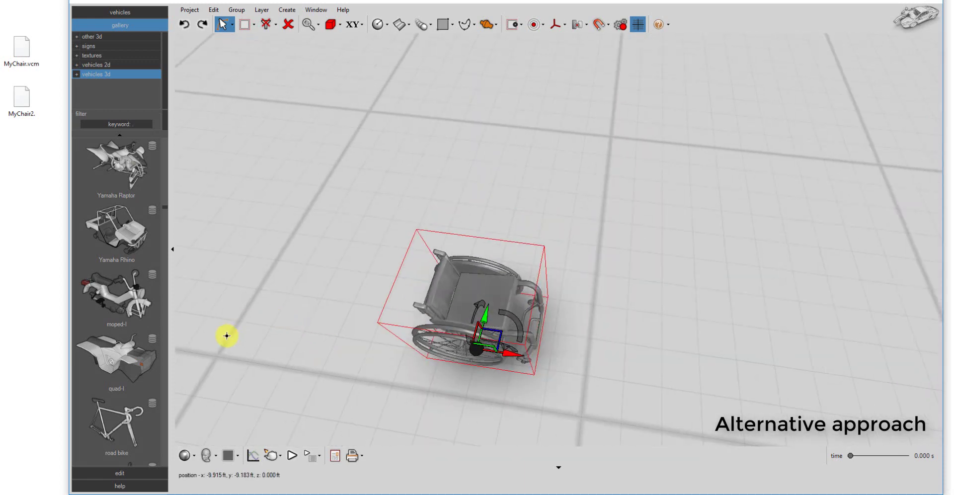
{"action": "left_click_drag", "start_coordinate": [156, 405], "coordinate": [523, 149]}
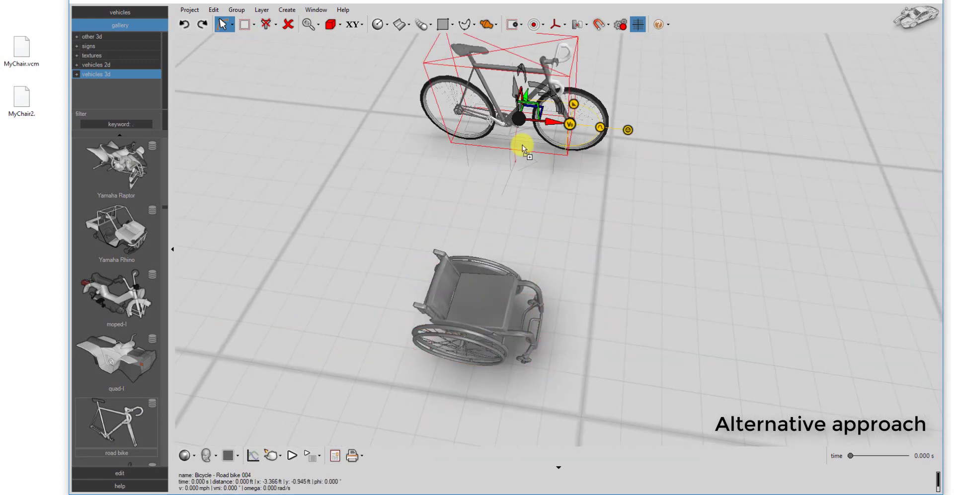
{"action": "middle_click_drag", "start_coordinate": [588, 166], "coordinate": [592, 226]}
Step: Replace the road bike's mesh with MyChair2.vcm and check how the wheelchair fits it from a closer angle
{"action": "left_click", "coordinate": [17, 98]}
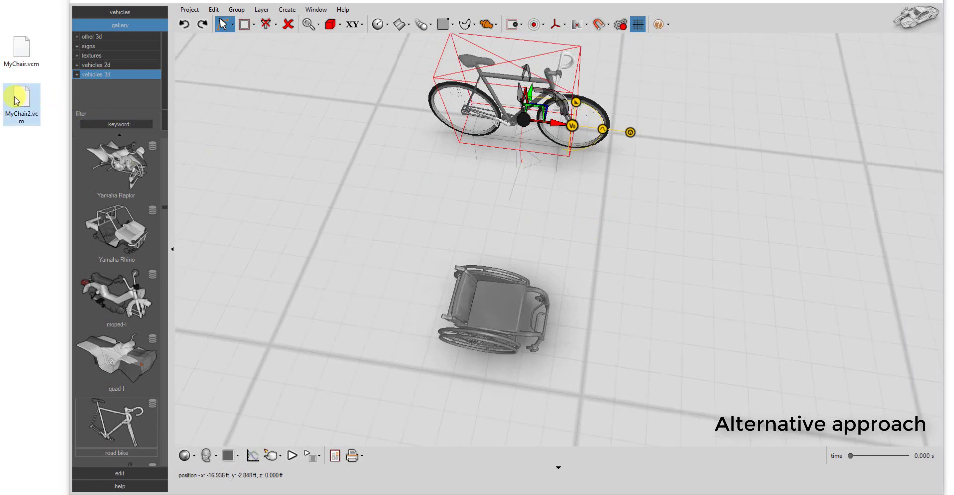
{"action": "left_click_drag", "start_coordinate": [17, 100], "coordinate": [470, 108]}
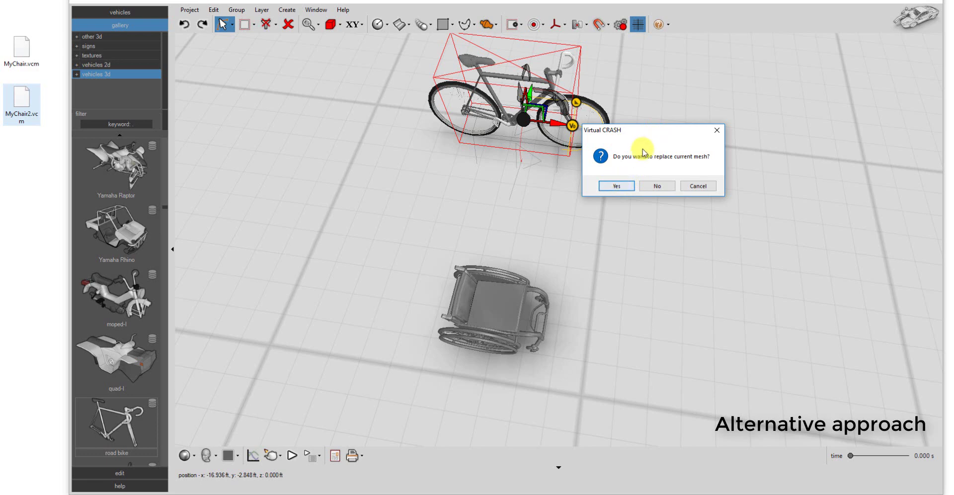
{"action": "left_click", "coordinate": [616, 186]}
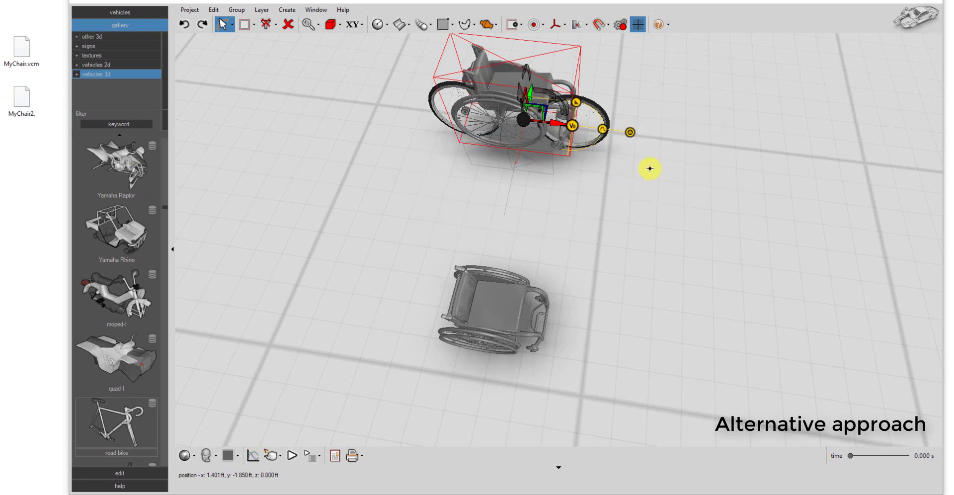
{"action": "left_click_drag", "start_coordinate": [681, 109], "coordinate": [330, 182]}
{"action": "left_click", "coordinate": [524, 156]}
{"action": "scroll", "coordinate": [506, 168], "scroll_direction": "up", "scroll_amount": 3}
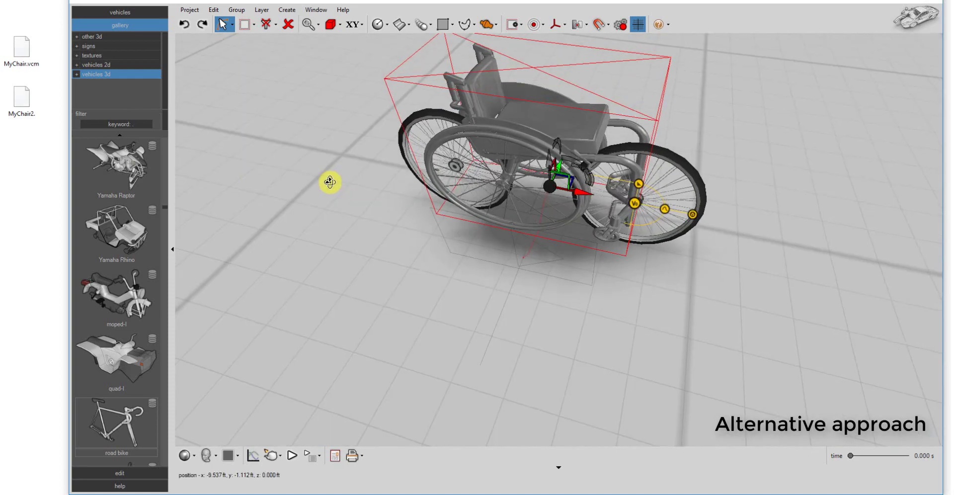
{"action": "left_click_drag", "start_coordinate": [366, 231], "coordinate": [385, 245]}
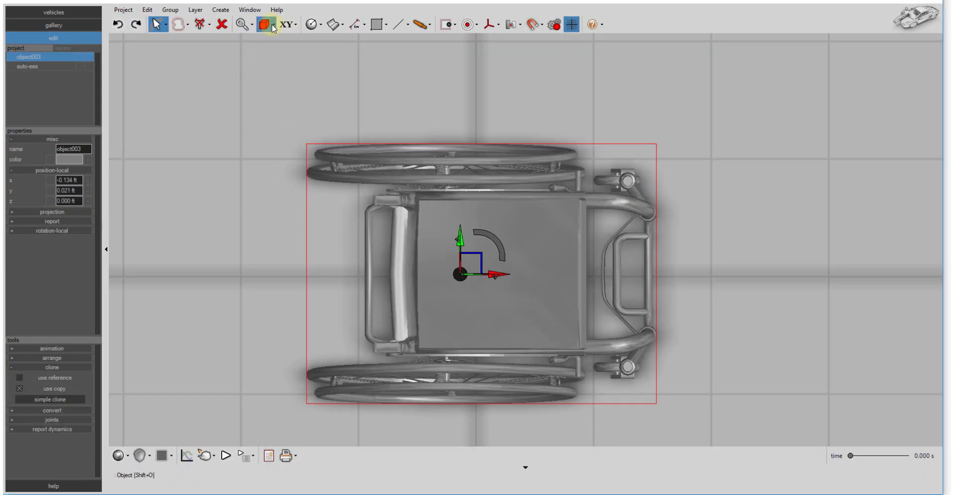
Step: Use element-level lasso selection on the wheelchair mesh to delete the inner tire of one rear wheel
{"action": "left_click", "coordinate": [273, 24]}
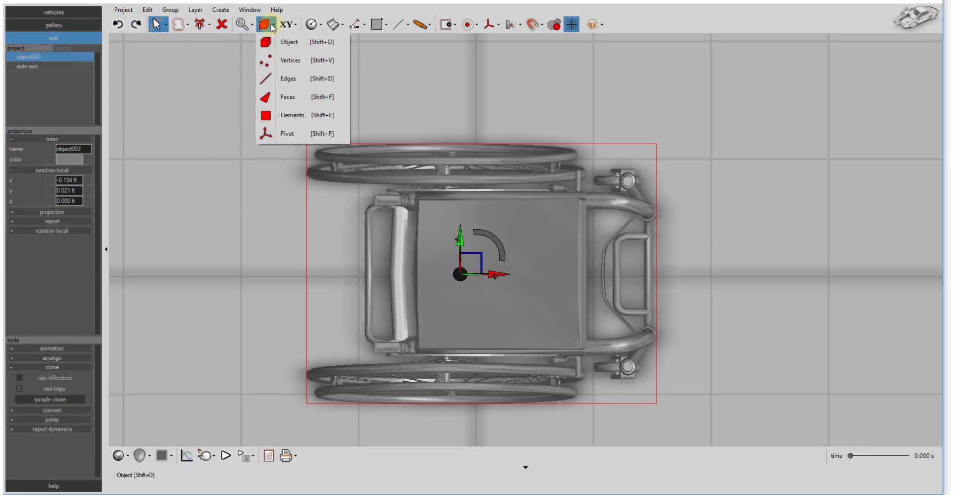
{"action": "left_click", "coordinate": [294, 114]}
{"action": "left_click", "coordinate": [187, 25]}
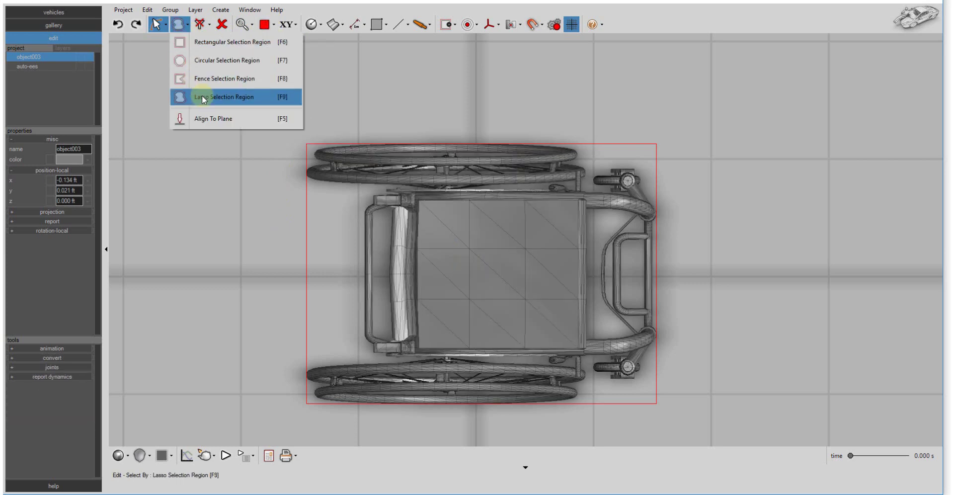
{"action": "left_click", "coordinate": [202, 98]}
{"action": "scroll", "coordinate": [356, 145], "scroll_direction": "up", "scroll_amount": 1}
{"action": "left_click", "coordinate": [273, 25]}
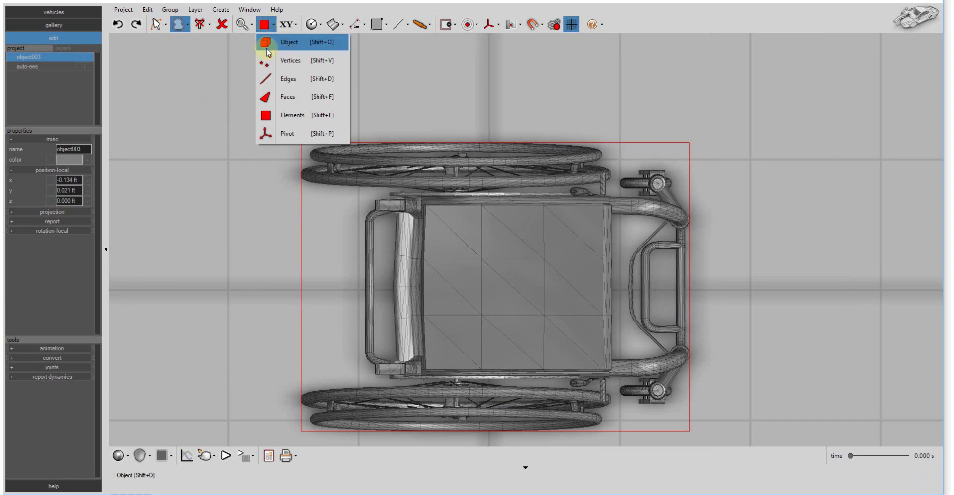
{"action": "left_click", "coordinate": [292, 115]}
{"action": "left_click", "coordinate": [188, 26]}
{"action": "left_click", "coordinate": [202, 97]}
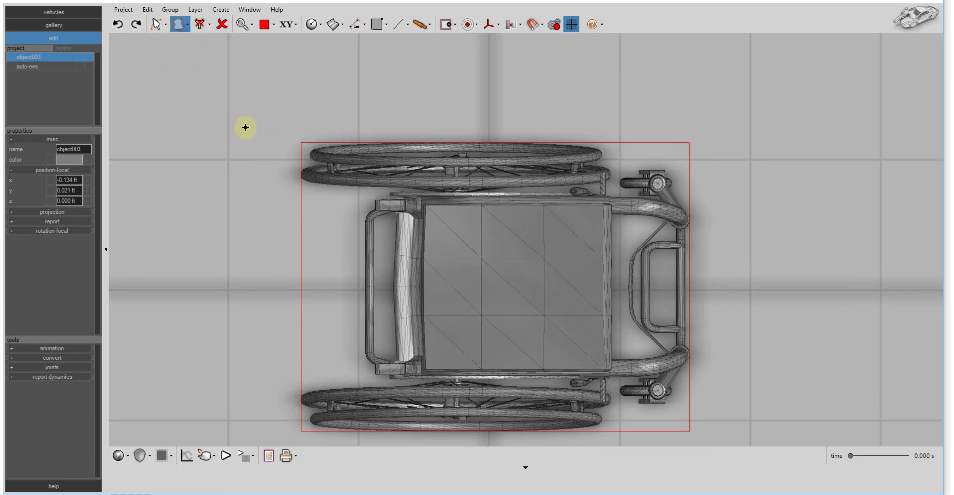
{"action": "scroll", "coordinate": [345, 181], "scroll_direction": "up", "scroll_amount": 1}
{"action": "mouse_move", "coordinate": [286, 152]}
{"action": "left_mouse_down"}
{"action": "mouse_move", "coordinate": [230, 164]}
{"action": "mouse_move", "coordinate": [297, 183]}
{"action": "mouse_move", "coordinate": [385, 189]}
{"action": "mouse_move", "coordinate": [384, 166]}
{"action": "mouse_move", "coordinate": [344, 172]}
{"action": "left_mouse_up"}
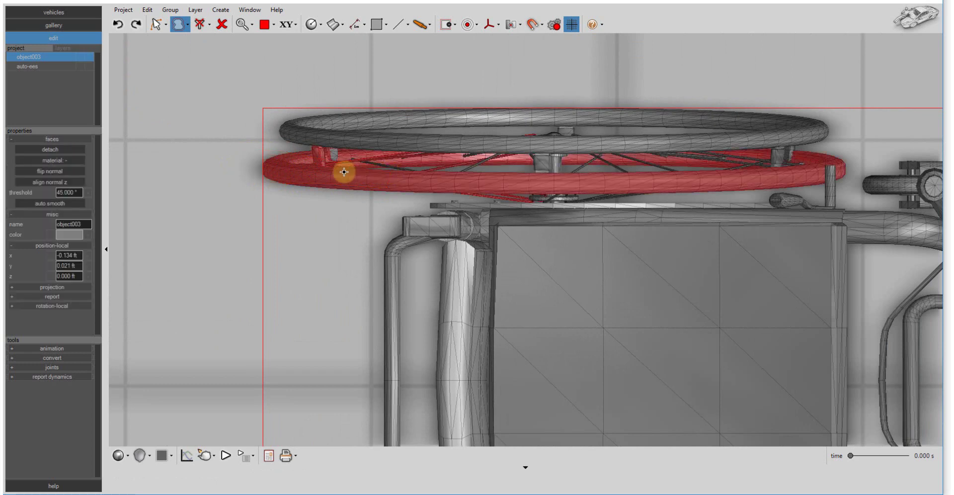
{"action": "key", "text": "Delete"}
Step: Lasso and delete the hub parts and spokes left between the hand rims and the seat sides
{"action": "left_click_drag", "start_coordinate": [330, 155], "coordinate": [430, 157]}
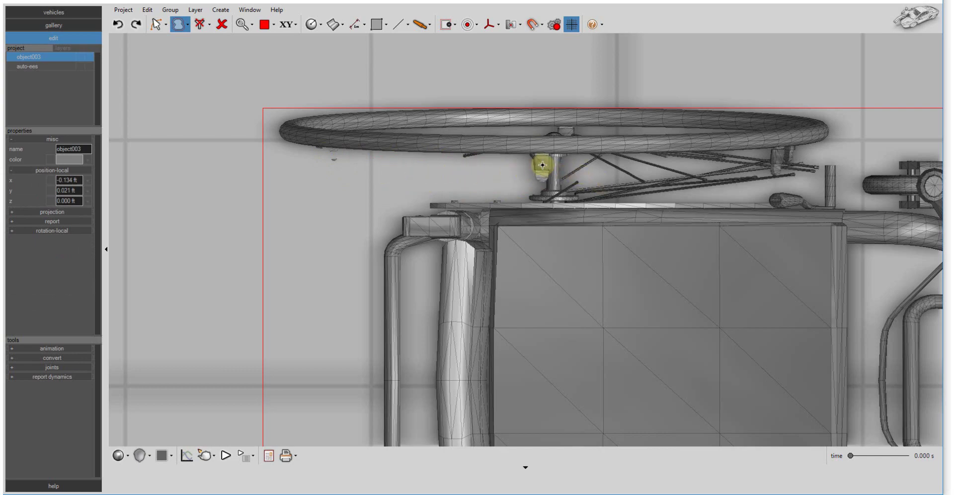
{"action": "mouse_move", "coordinate": [522, 163]}
{"action": "left_mouse_down"}
{"action": "mouse_move", "coordinate": [739, 168]}
{"action": "mouse_move", "coordinate": [663, 186]}
{"action": "left_mouse_up"}
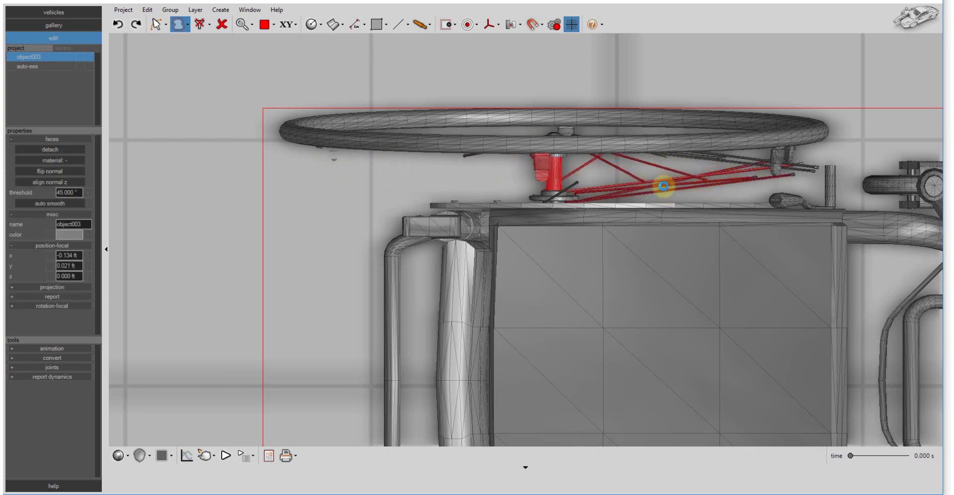
{"action": "key", "text": "Delete"}
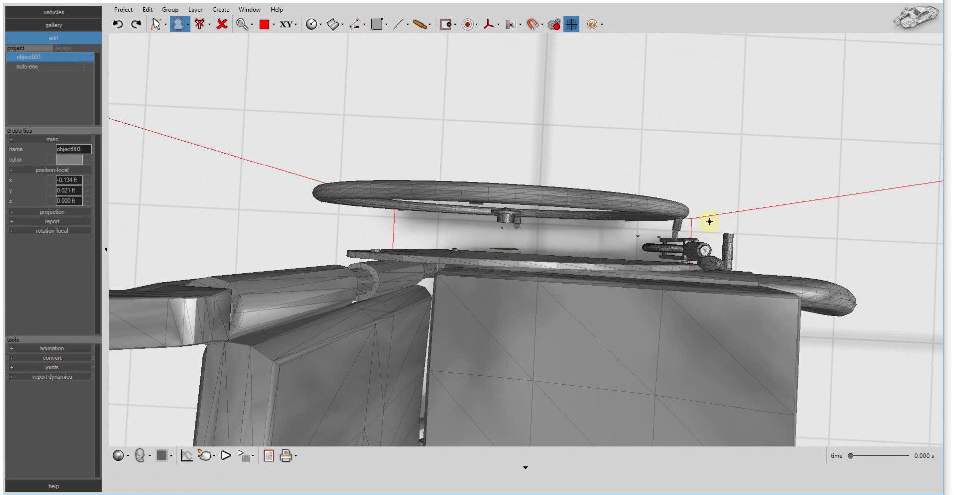
{"action": "middle_click_drag", "start_coordinate": [709, 221], "coordinate": [605, 238]}
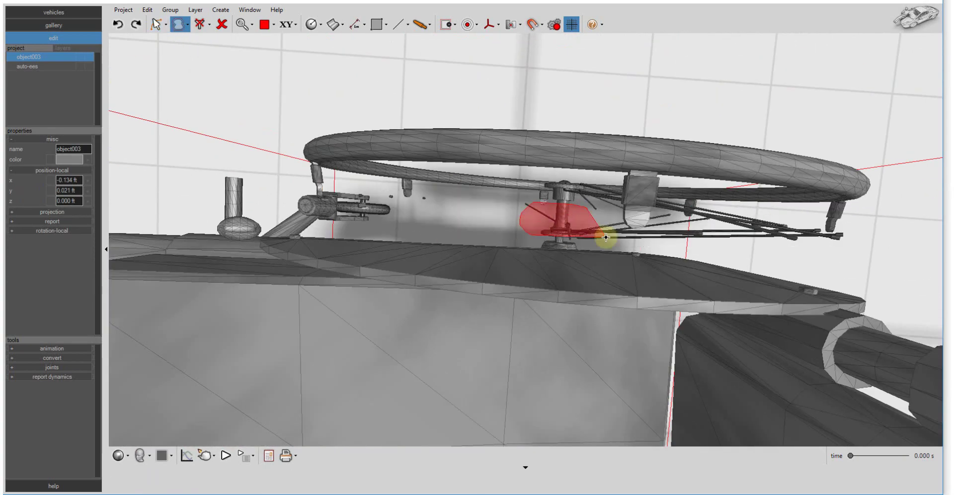
{"action": "left_click_drag", "start_coordinate": [605, 238], "coordinate": [554, 221]}
{"action": "key", "text": "Delete"}
Step: Delete the remaining loose hub pieces of the rear wheels and return to the standard selection tool
{"action": "mouse_move", "coordinate": [586, 234]}
{"action": "middle_mouse_down"}
{"action": "mouse_move", "coordinate": [284, 185]}
{"action": "mouse_move", "coordinate": [358, 205]}
{"action": "mouse_move", "coordinate": [707, 218]}
{"action": "mouse_move", "coordinate": [260, 187]}
{"action": "mouse_move", "coordinate": [500, 95]}
{"action": "middle_mouse_up"}
{"action": "left_click_drag", "start_coordinate": [499, 95], "coordinate": [479, 147]}
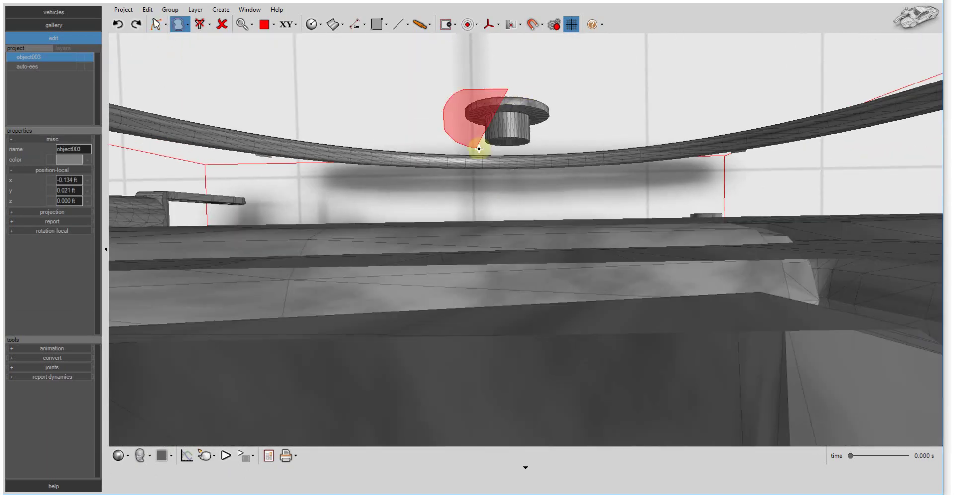
{"action": "key", "text": "Delete"}
{"action": "left_click", "coordinate": [157, 24]}
{"action": "left_click", "coordinate": [546, 296]}
{"action": "key", "text": "Delete"}
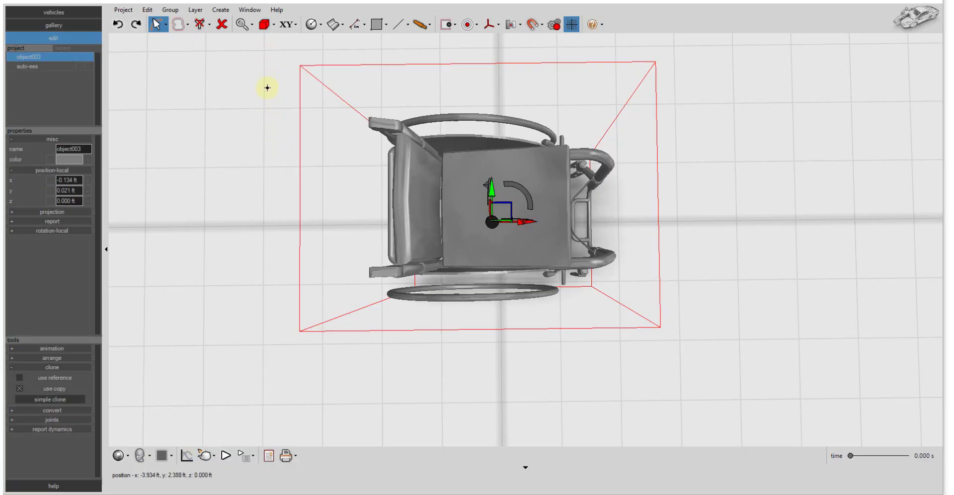
Step: Examine the wheelchair mesh in vertex mode around the removed wheels, and return to object mode
{"action": "middle_click_drag", "start_coordinate": [268, 87], "coordinate": [266, 52]}
{"action": "left_click", "coordinate": [268, 25]}
{"action": "left_click", "coordinate": [277, 69]}
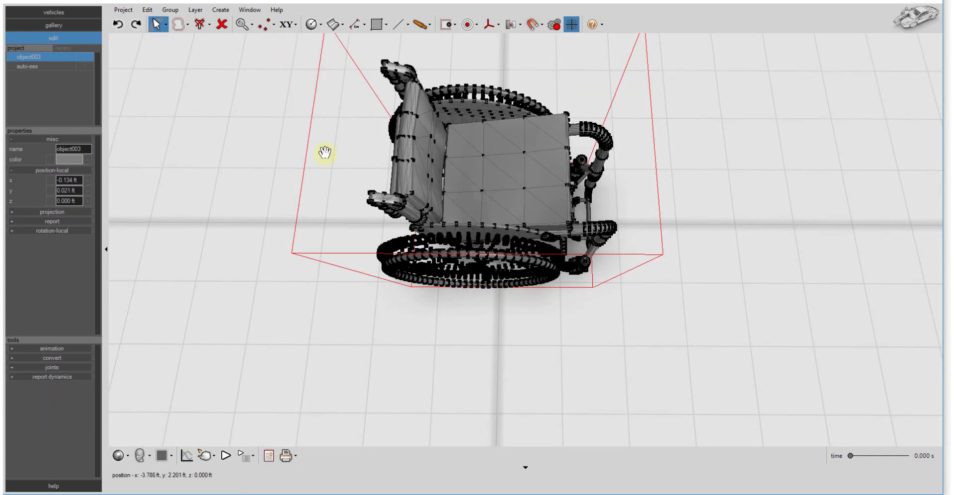
{"action": "middle_click_drag", "start_coordinate": [324, 153], "coordinate": [426, 261]}
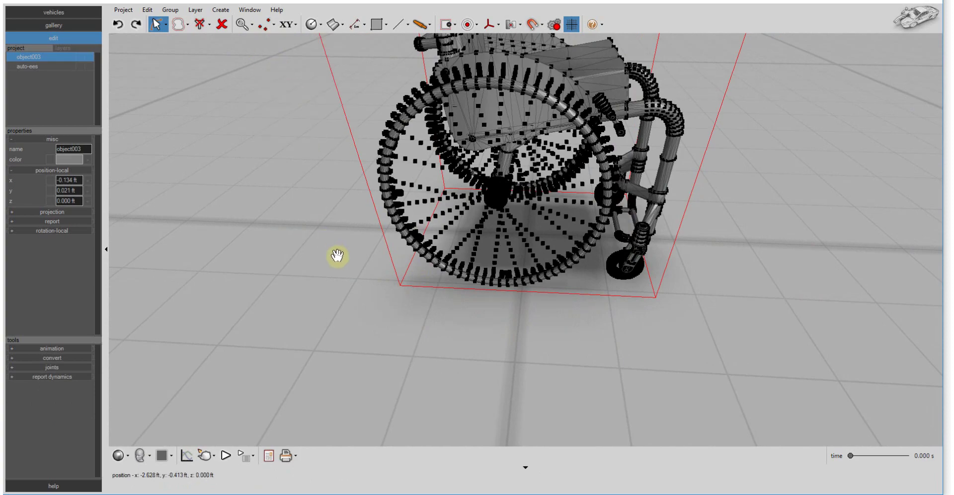
{"action": "middle_click_drag", "start_coordinate": [337, 255], "coordinate": [304, 330]}
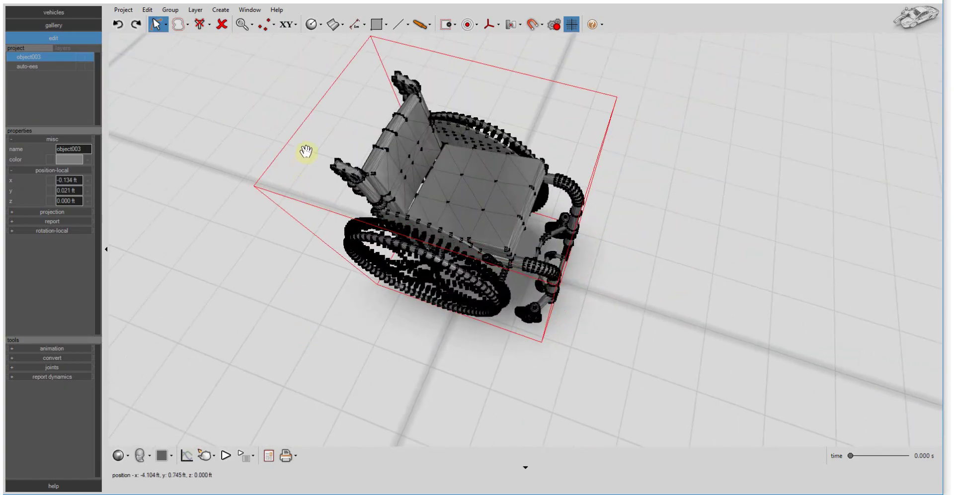
{"action": "middle_click_drag", "start_coordinate": [299, 112], "coordinate": [295, 133]}
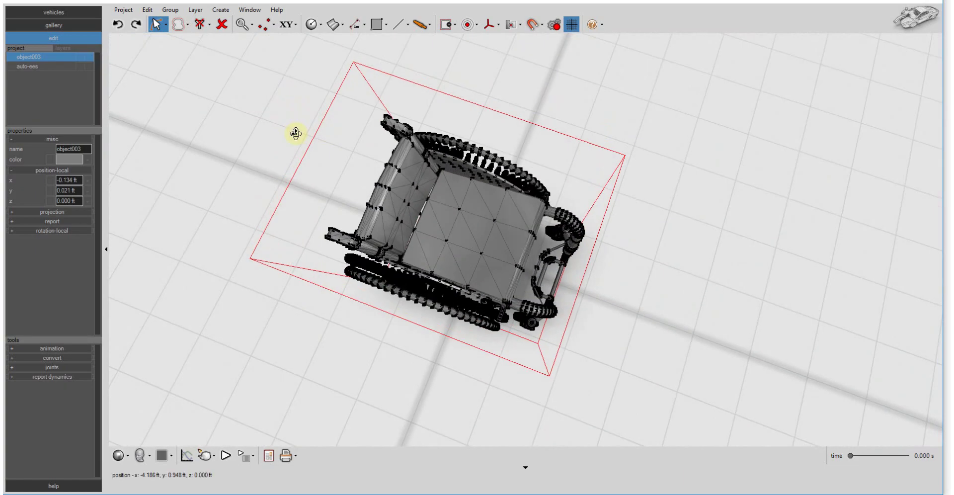
{"action": "left_click", "coordinate": [267, 30]}
{"action": "left_click", "coordinate": [271, 37]}
{"action": "middle_click_drag", "start_coordinate": [273, 44], "coordinate": [280, 147]}
{"action": "middle_click_drag", "start_coordinate": [266, 181], "coordinate": [314, 190]}
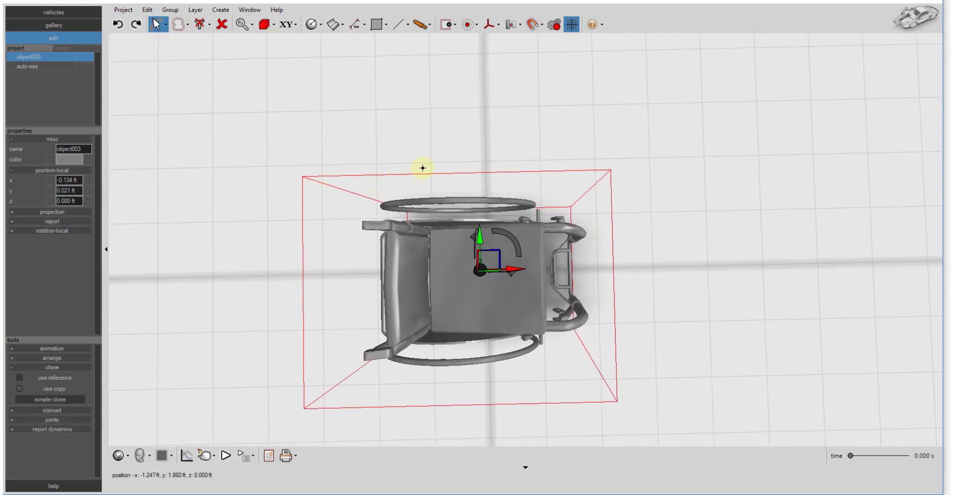
{"action": "left_click_drag", "start_coordinate": [442, 151], "coordinate": [453, 143]}
{"action": "left_click", "coordinate": [471, 195]}
Step: Select each of the two large hand rims as an element and assign it a light material
{"action": "left_click", "coordinate": [266, 25]}
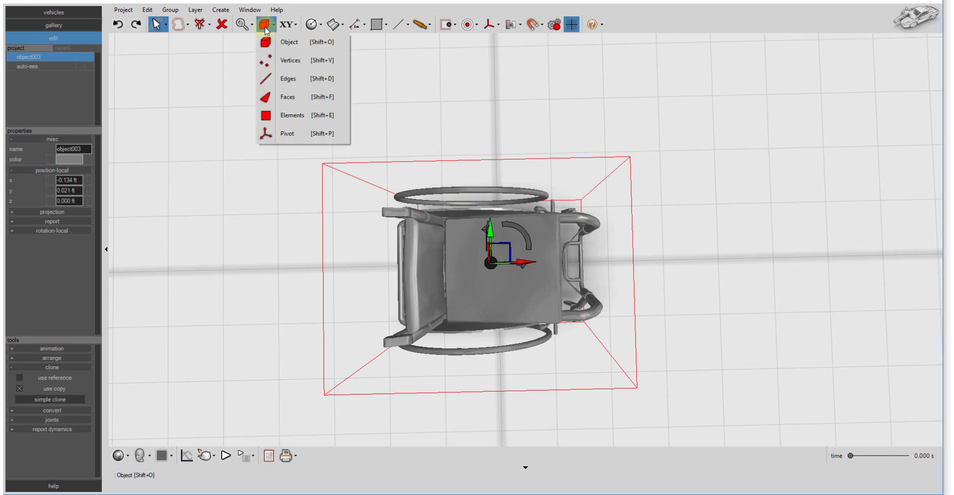
{"action": "left_click", "coordinate": [278, 114]}
{"action": "middle_click_drag", "start_coordinate": [294, 121], "coordinate": [296, 201]}
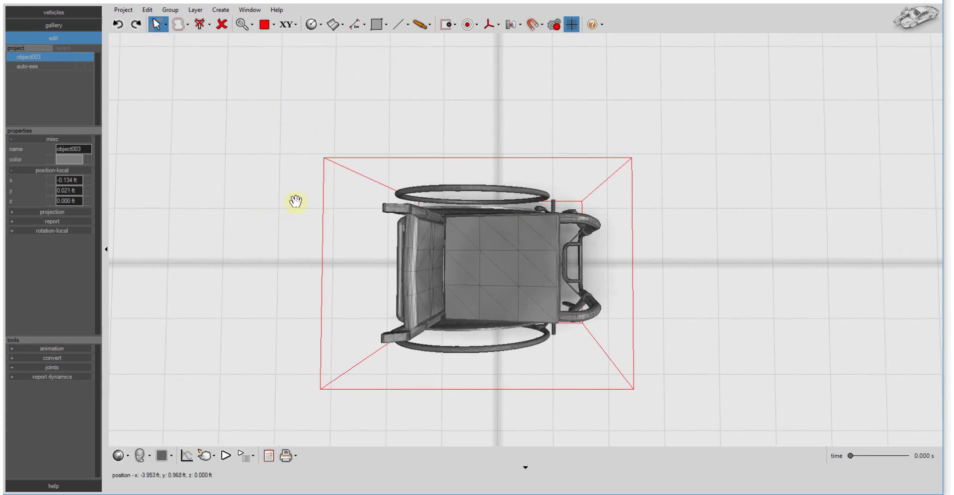
{"action": "left_click", "coordinate": [468, 187]}
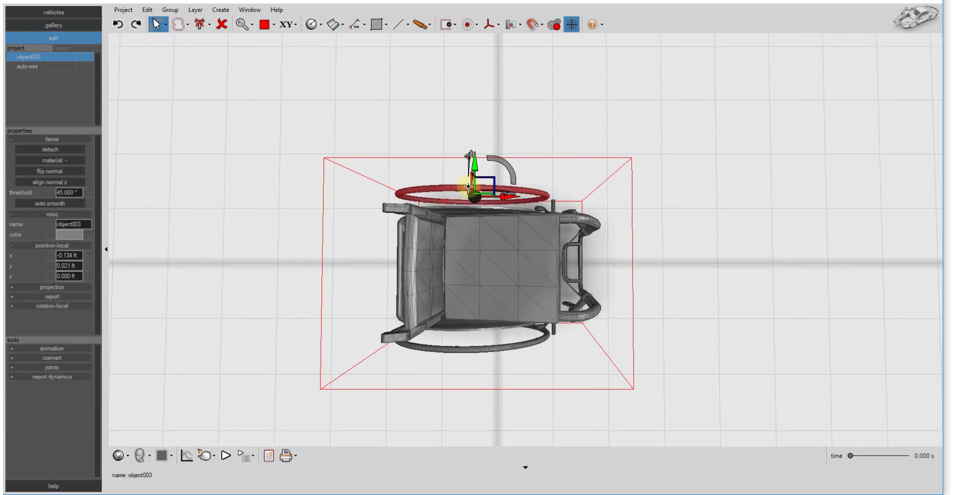
{"action": "left_click", "coordinate": [65, 162]}
{"action": "left_click", "coordinate": [63, 296]}
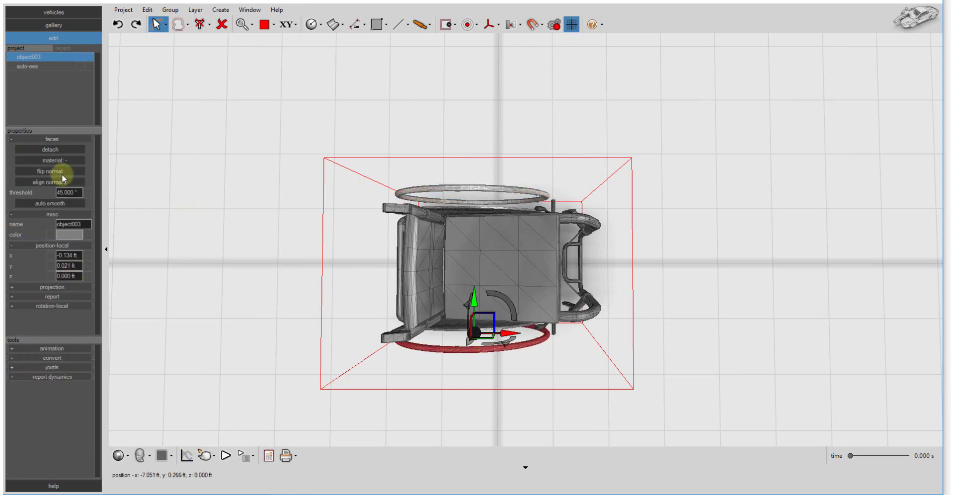
{"action": "left_click", "coordinate": [63, 162]}
{"action": "left_click", "coordinate": [63, 296]}
Step: Assign a black material to the elements of the wheelchair's backrest and seat cushion
{"action": "left_click", "coordinate": [441, 247]}
{"action": "left_click", "coordinate": [63, 162]}
{"action": "left_click", "coordinate": [66, 331]}
{"action": "left_click", "coordinate": [298, 293]}
{"action": "middle_click_drag", "start_coordinate": [299, 293], "coordinate": [388, 169]}
{"action": "left_click", "coordinate": [516, 154]}
{"action": "left_click", "coordinate": [63, 162]}
{"action": "left_click", "coordinate": [64, 331]}
{"action": "left_click", "coordinate": [511, 221]}
{"action": "left_click", "coordinate": [63, 162]}
{"action": "left_click", "coordinate": [64, 331]}
Step: Select the front frame tubes and footrest elements and assign them the chrome material
{"action": "middle_click_drag", "start_coordinate": [389, 245], "coordinate": [834, 315]}
{"action": "left_click", "coordinate": [460, 230]}
{"action": "left_click", "coordinate": [543, 213], "text": "ctrl"}
{"action": "left_click", "coordinate": [524, 271], "text": "ctrl"}
{"action": "left_click", "coordinate": [64, 161]}
{"action": "left_click", "coordinate": [64, 274]}
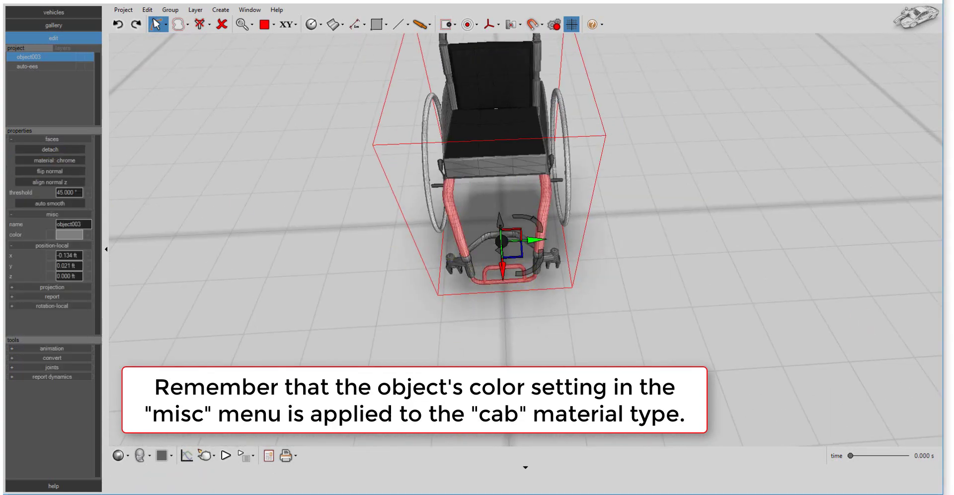
Step: Preview the wheelchair from two viewing angles with Render - Direct Light
{"action": "middle_click_drag", "start_coordinate": [348, 223], "coordinate": [635, 194]}
{"action": "middle_click_drag", "start_coordinate": [762, 271], "coordinate": [835, 249]}
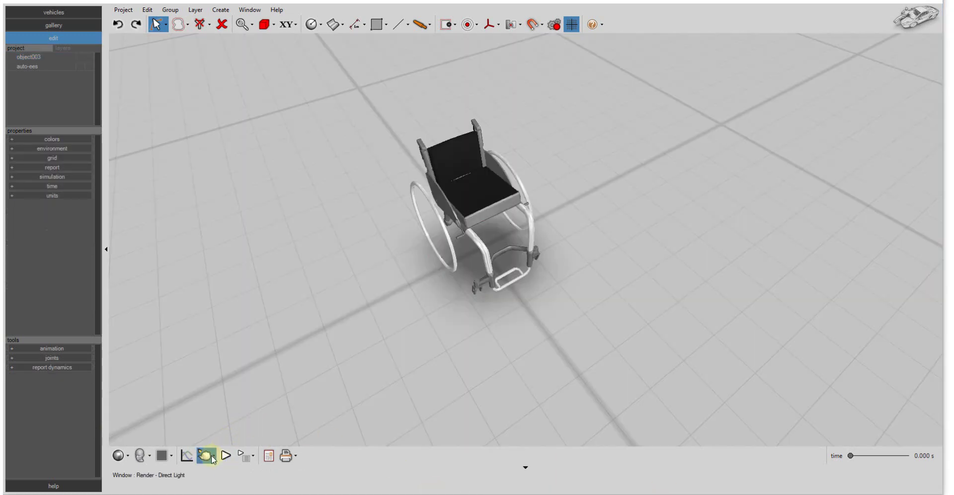
{"action": "left_click", "coordinate": [212, 458]}
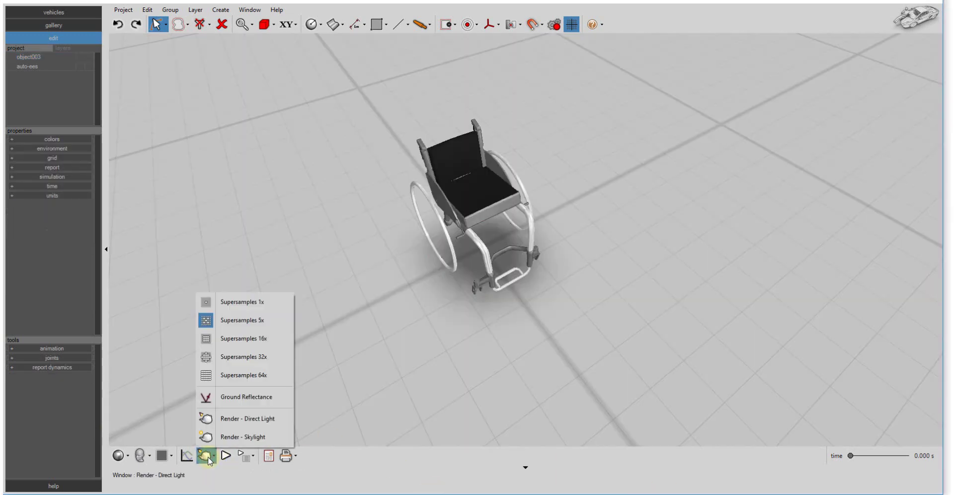
{"action": "left_click", "coordinate": [227, 419]}
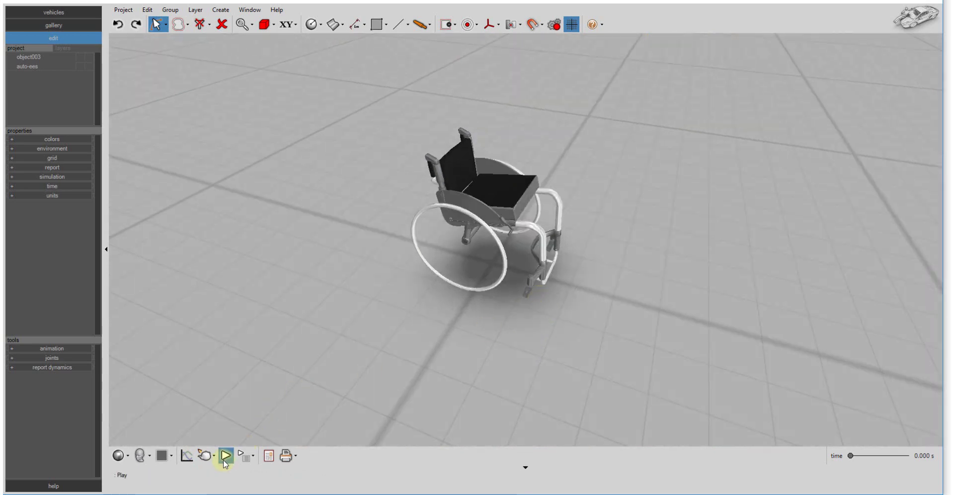
{"action": "left_click", "coordinate": [212, 455]}
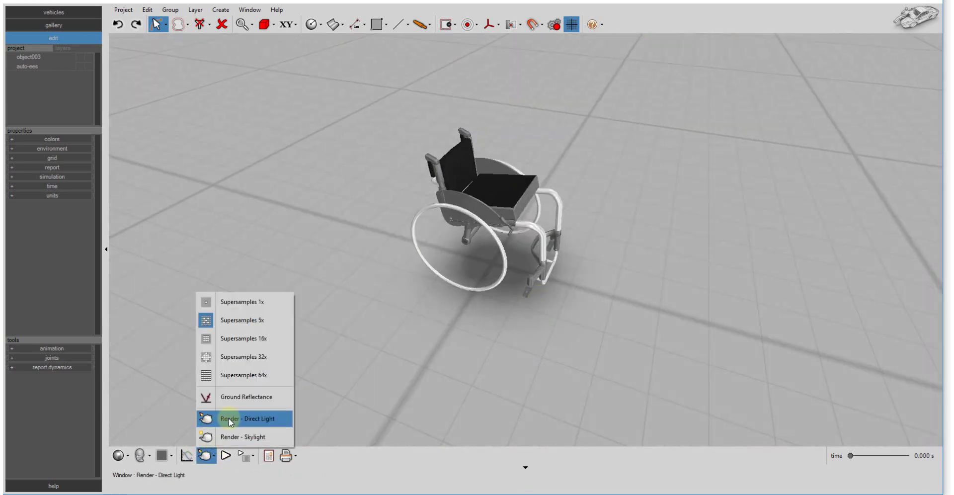
{"action": "left_click", "coordinate": [228, 419]}
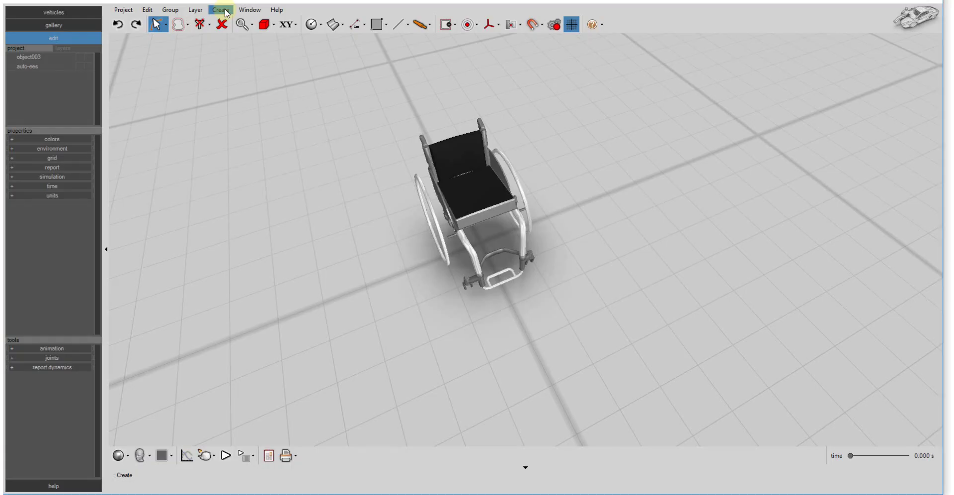
Step: Turn the wheelchair into a physics object with Make Rigid Body From Selection
{"action": "left_click", "coordinate": [485, 185]}
{"action": "left_click", "coordinate": [222, 11]}
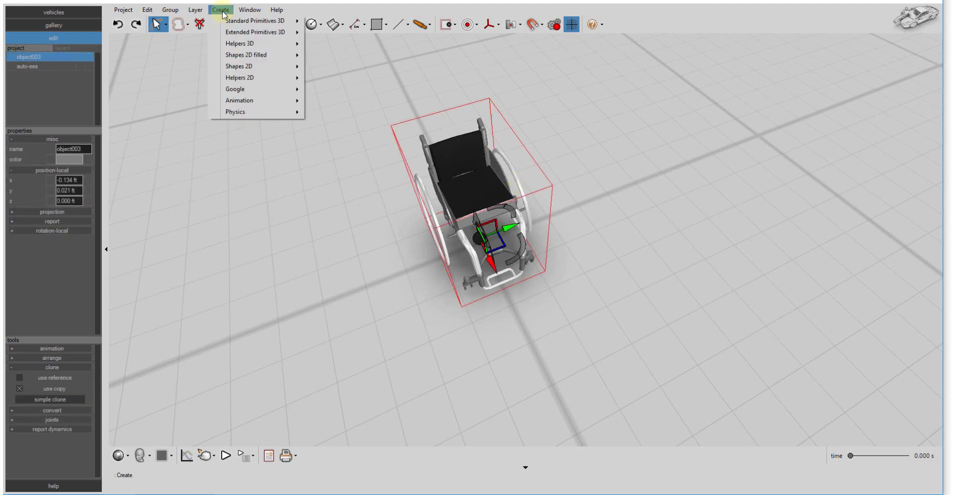
{"action": "mouse_move", "coordinate": [246, 113]}
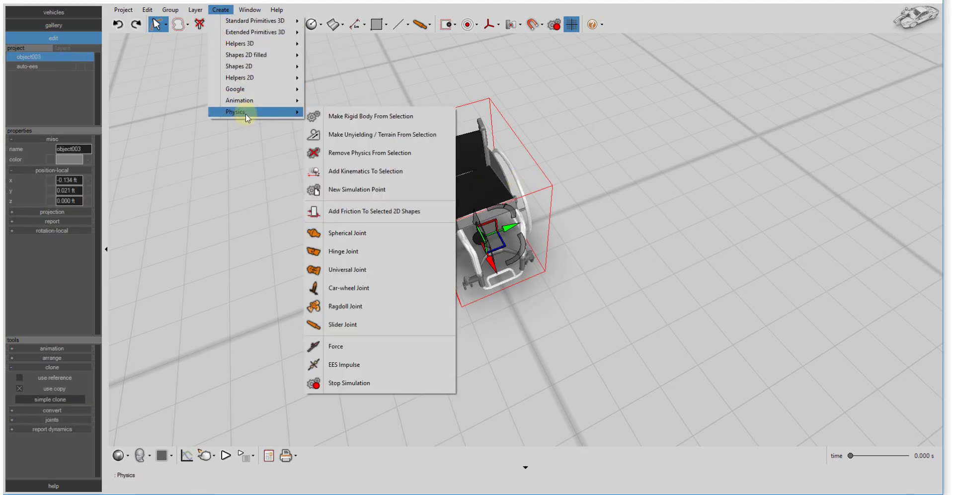
{"action": "left_click", "coordinate": [358, 117]}
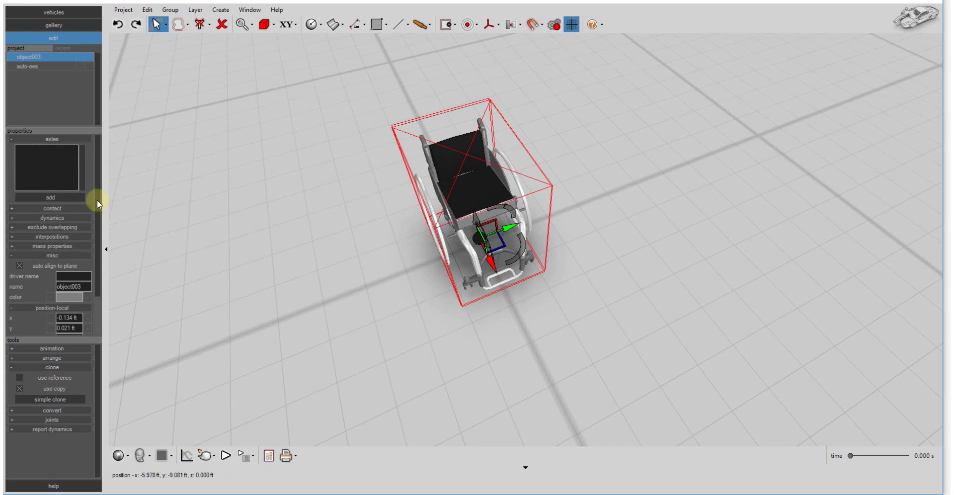
Step: Give the wheelchair's properties more display room and collapse the axles section
{"action": "left_click_drag", "start_coordinate": [68, 340], "coordinate": [69, 385]}
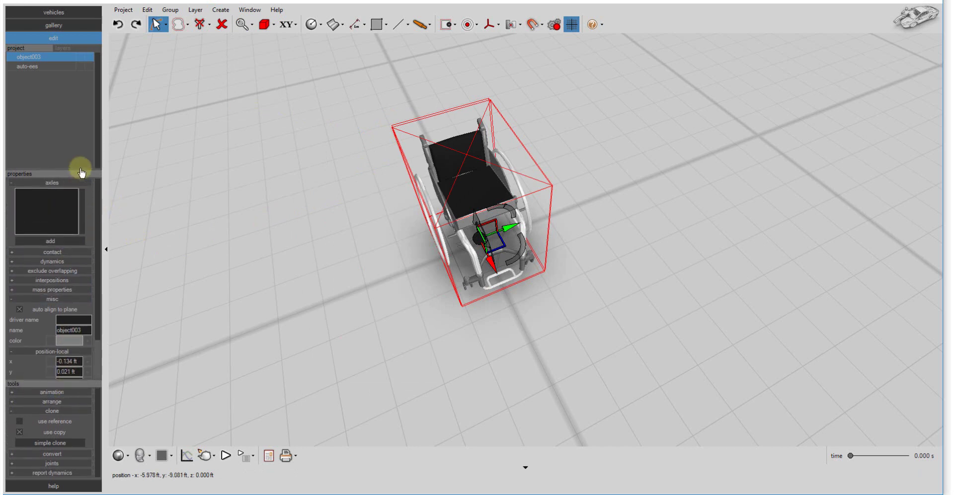
{"action": "left_click_drag", "start_coordinate": [81, 172], "coordinate": [74, 112]}
{"action": "left_click", "coordinate": [73, 112]}
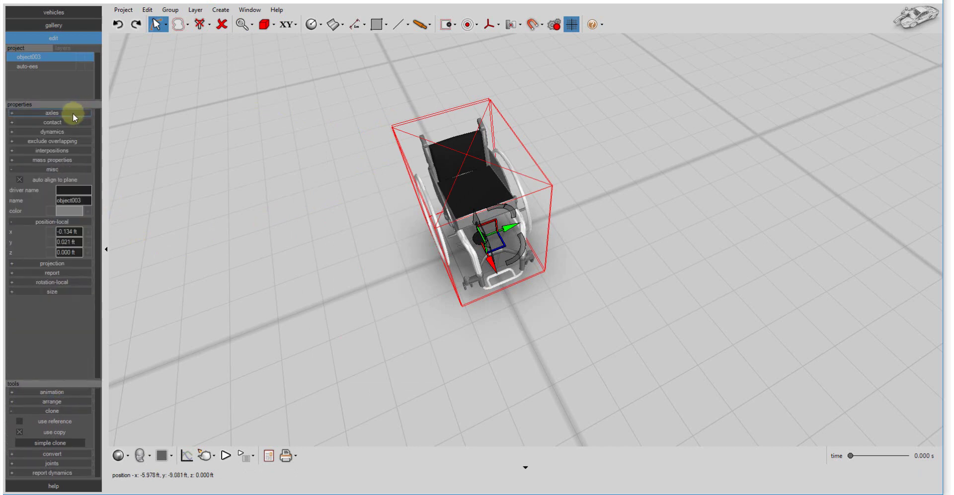
Step: Set the wheelchair's mass to 35 lb in its mass properties
{"action": "left_click", "coordinate": [41, 168]}
{"action": "left_click", "coordinate": [49, 160]}
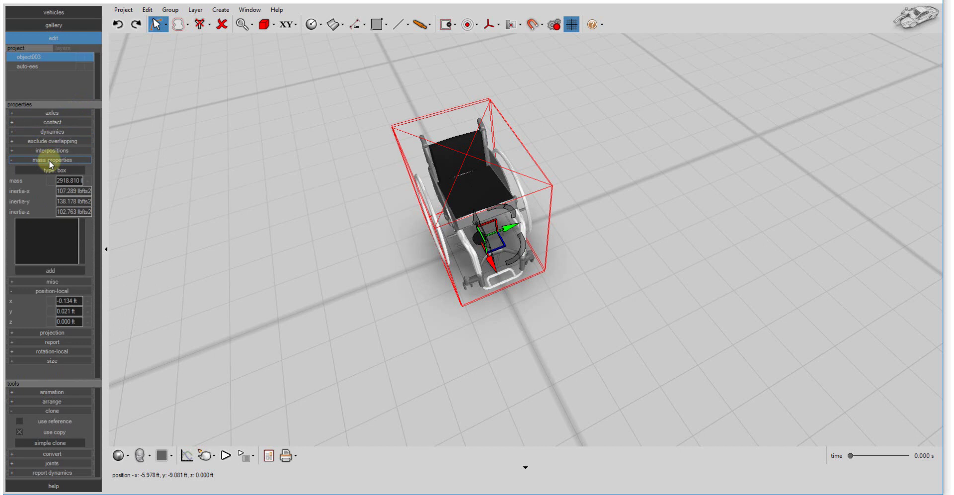
{"action": "left_click", "coordinate": [68, 180]}
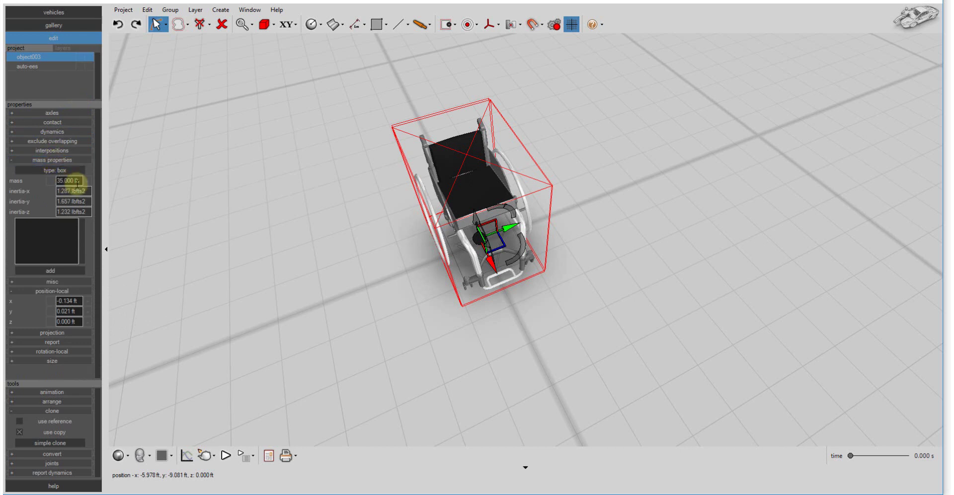
{"action": "middle_click_drag", "start_coordinate": [420, 275], "coordinate": [553, 271]}
{"action": "scroll", "coordinate": [452, 389], "scroll_direction": "down", "scroll_amount": 4}
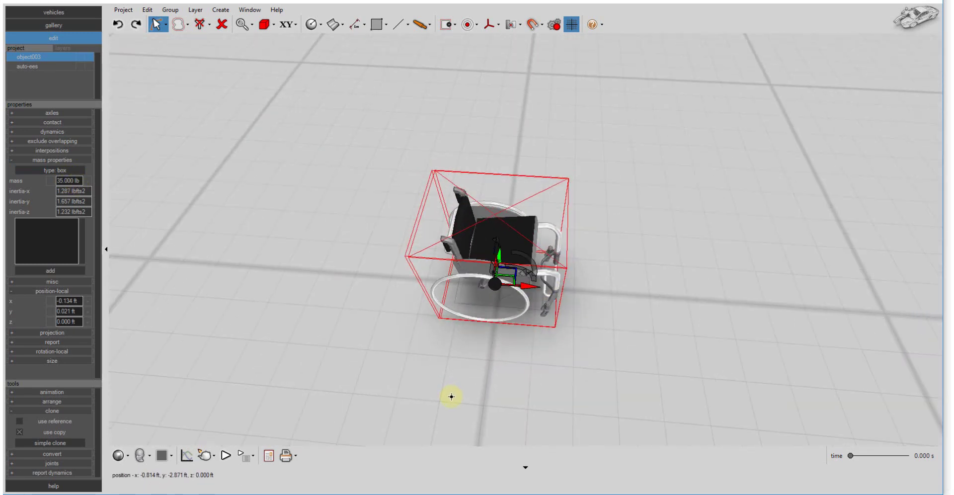
{"action": "right_click_drag", "start_coordinate": [486, 260], "coordinate": [477, 366]}
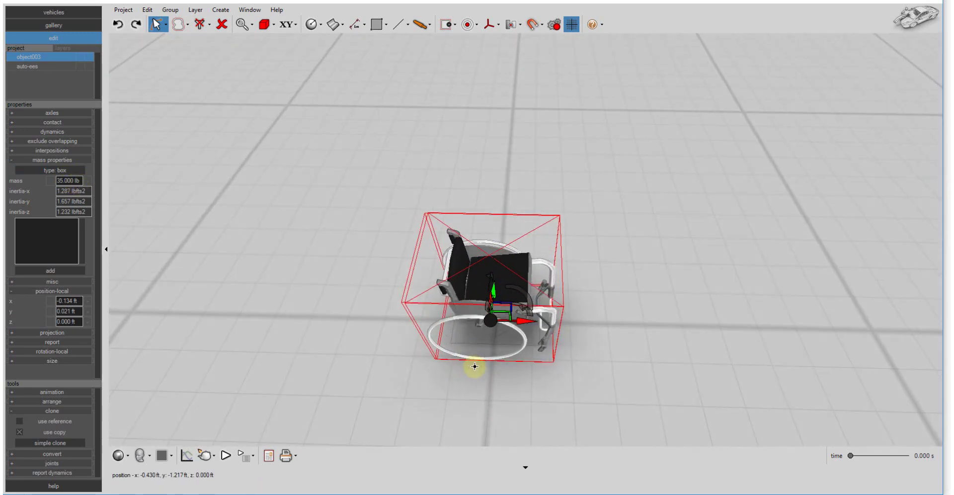
Step: Add two axles to the wheelchair
{"action": "left_click", "coordinate": [68, 160]}
{"action": "left_click", "coordinate": [65, 113]}
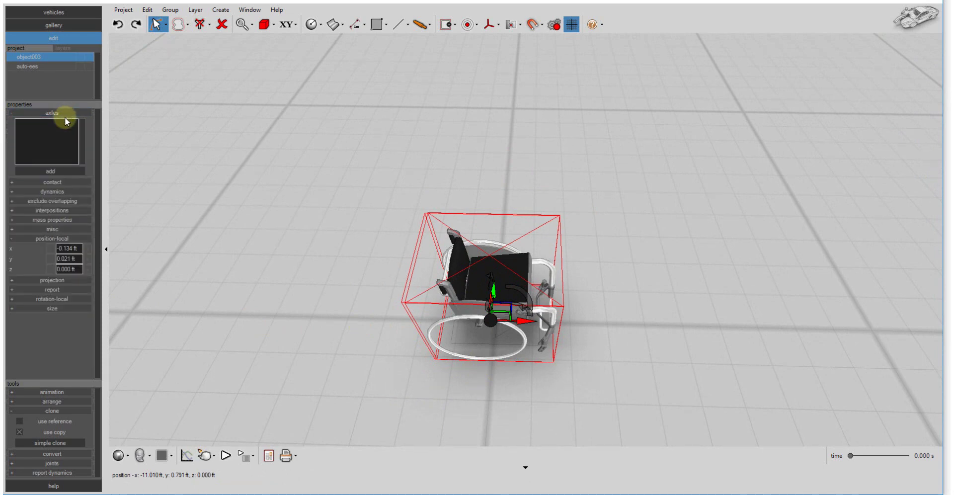
{"action": "left_click", "coordinate": [56, 172]}
{"action": "left_click", "coordinate": [56, 171]}
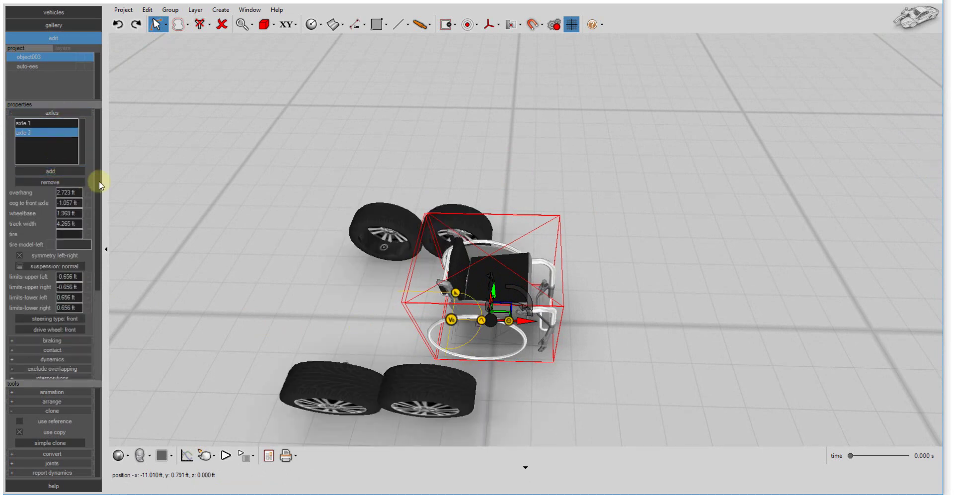
Step: Shift the axles under the wheelchair with a 0.281 ft overhang, 1.385 ft from the centre of gravity to the front axle, and a 1.476 ft wheelbase
{"action": "left_click", "coordinate": [40, 123]}
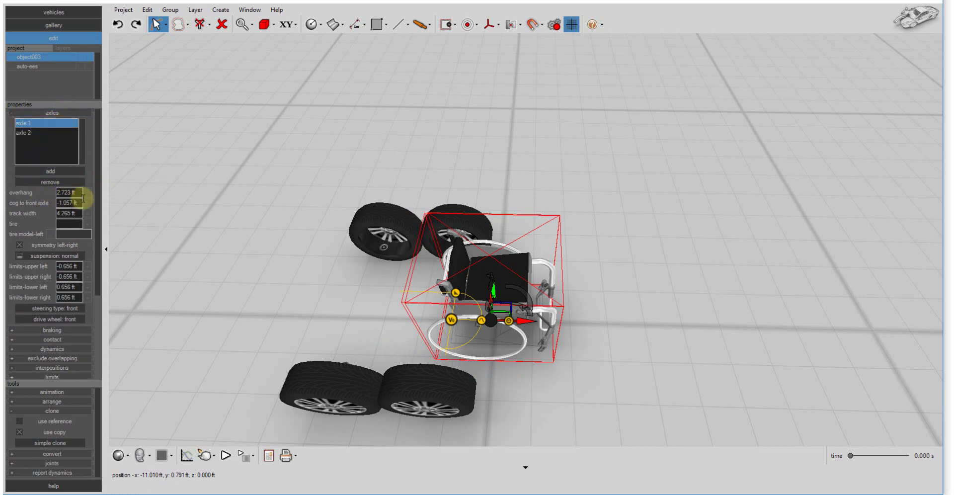
{"action": "left_click_drag", "start_coordinate": [43, 204], "coordinate": [42, 225]}
{"action": "left_click", "coordinate": [42, 134]}
{"action": "left_click", "coordinate": [143, 319]}
Step: Narrow the track width of both axles together to 1.393 ft
{"action": "left_click_drag", "start_coordinate": [34, 132], "coordinate": [36, 123]}
{"action": "left_click", "coordinate": [88, 213]}
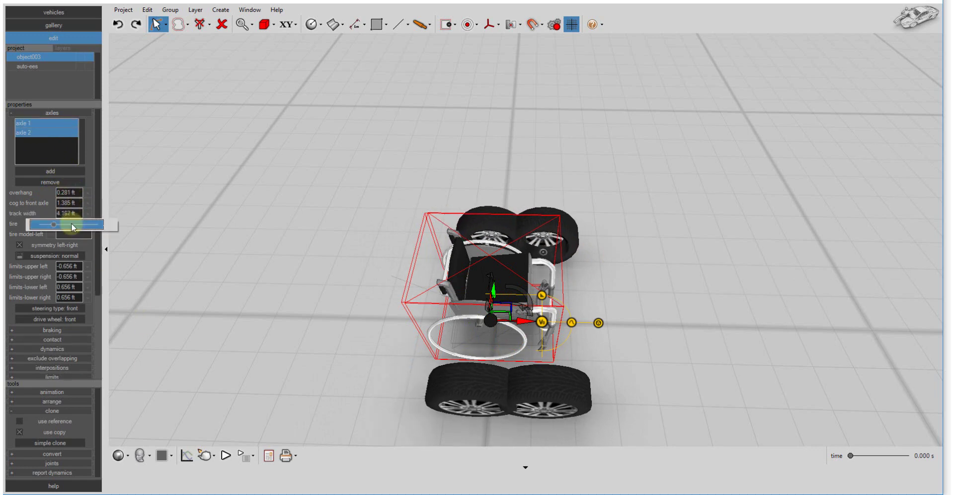
{"action": "left_click_drag", "start_coordinate": [71, 223], "coordinate": [40, 233]}
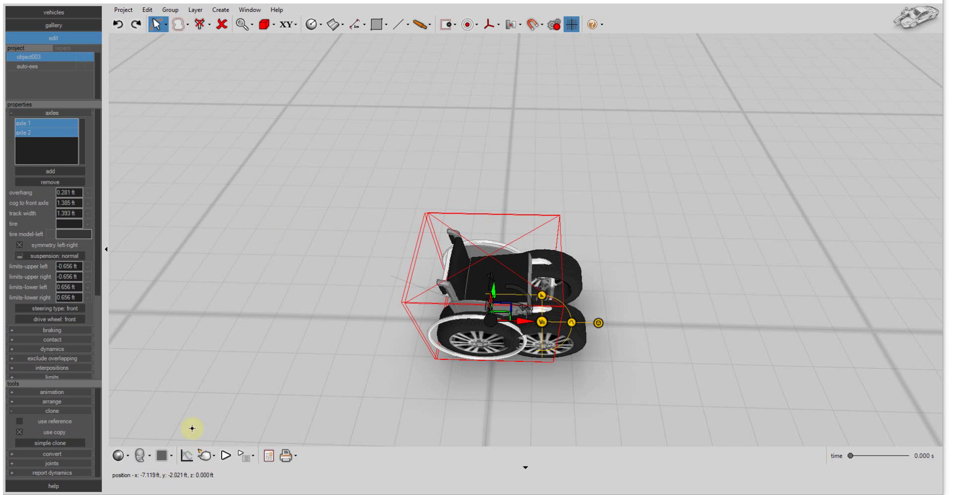
{"action": "left_click", "coordinate": [519, 369]}
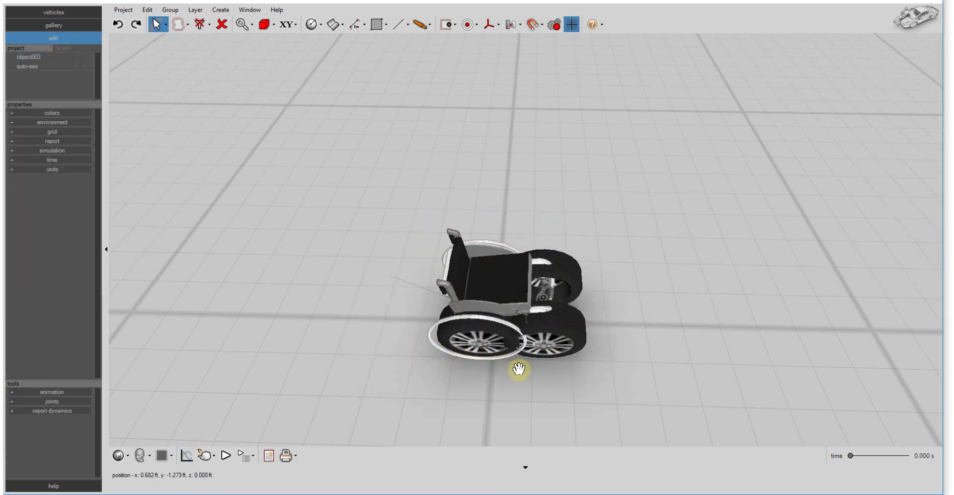
{"action": "middle_click_drag", "start_coordinate": [518, 369], "coordinate": [415, 351]}
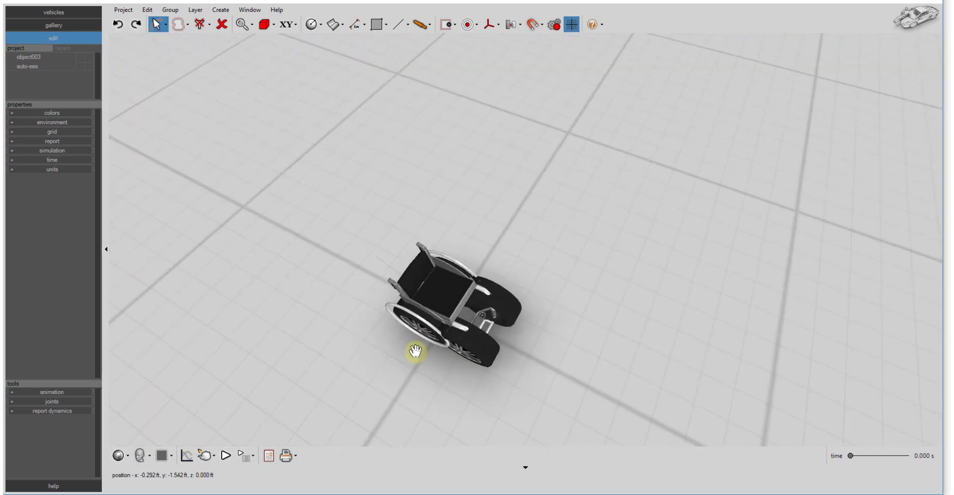
Step: Place the Road bike from the Bicycle models in the motorcycle category beside the wheelchair
{"action": "left_click", "coordinate": [67, 14]}
{"action": "left_click", "coordinate": [11, 75]}
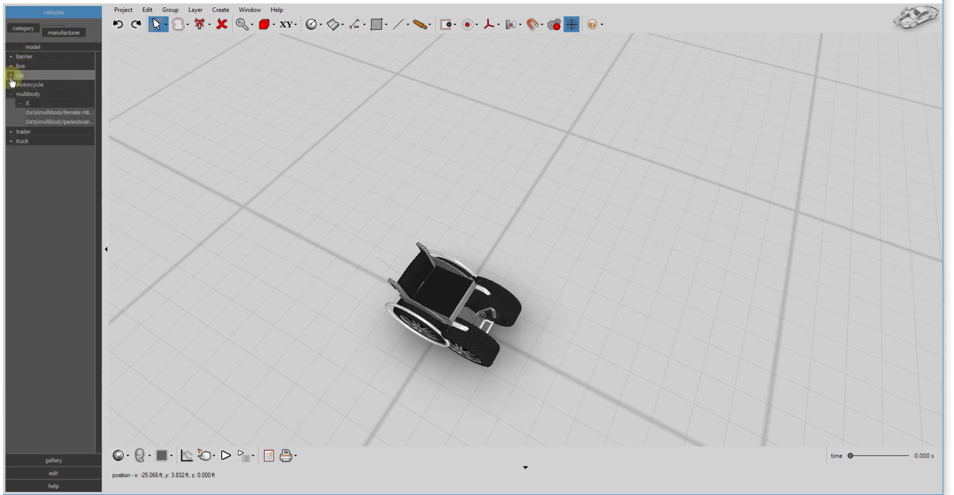
{"action": "left_click", "coordinate": [11, 95]}
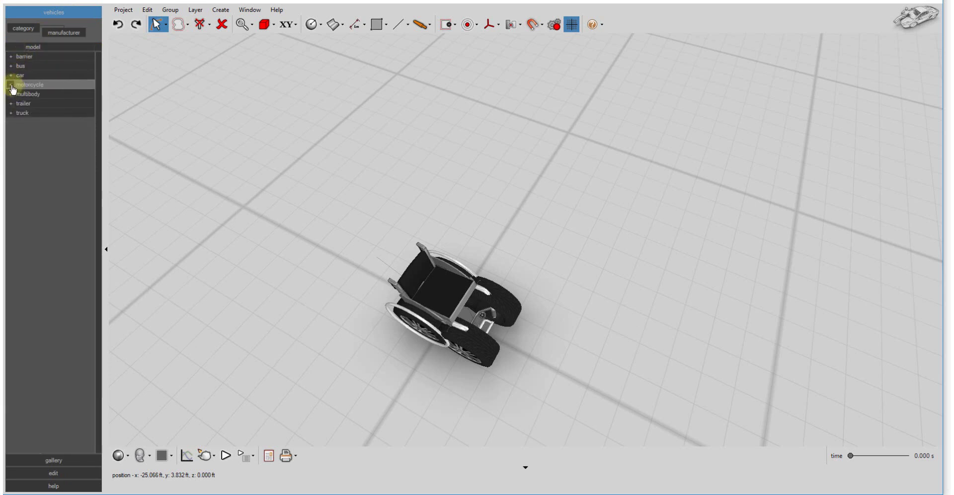
{"action": "left_click", "coordinate": [11, 85]}
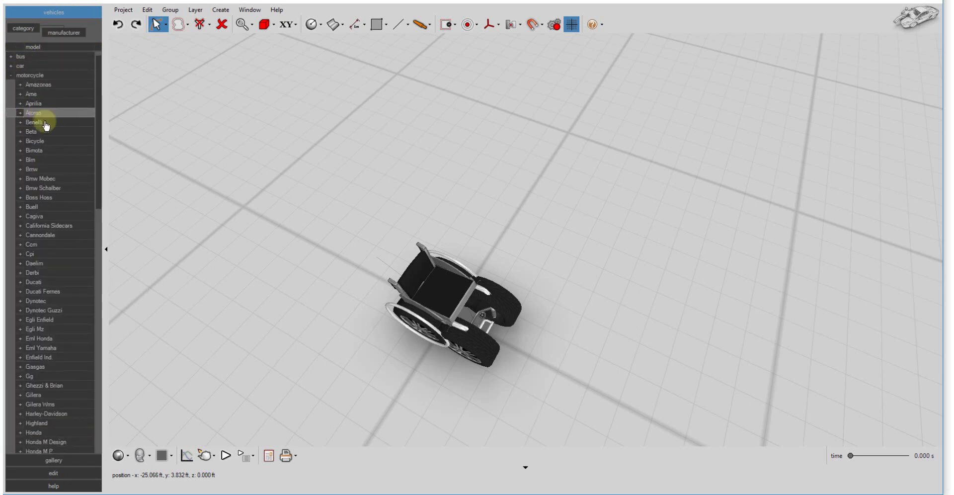
{"action": "left_click", "coordinate": [21, 142]}
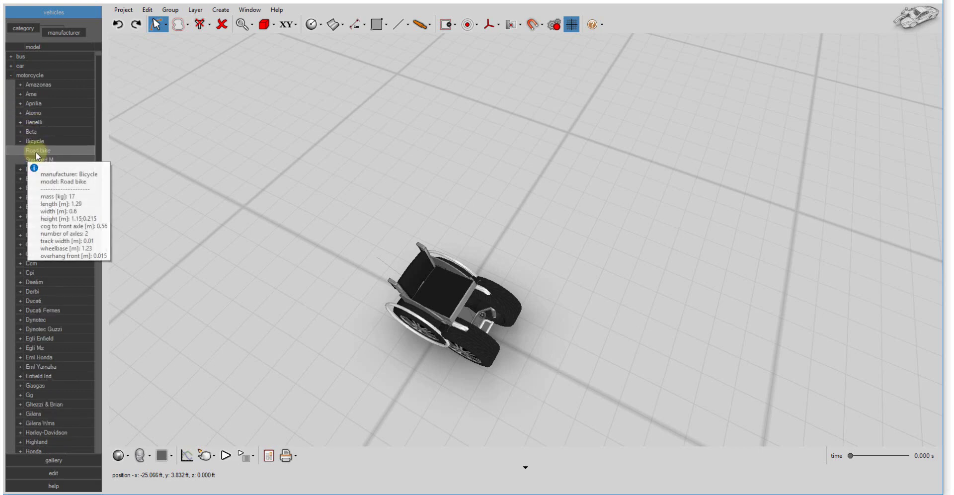
{"action": "left_click_drag", "start_coordinate": [20, 150], "coordinate": [502, 243]}
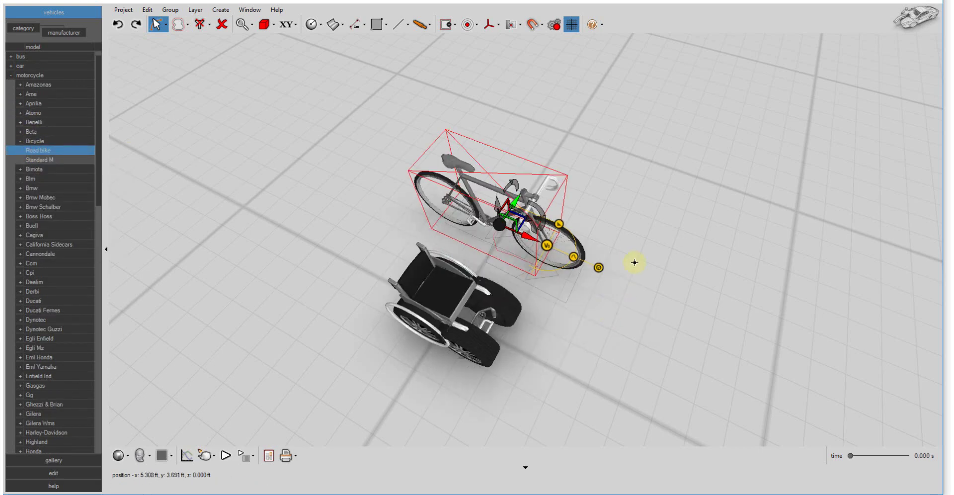
{"action": "middle_click_drag", "start_coordinate": [634, 262], "coordinate": [671, 227]}
{"action": "scroll", "coordinate": [650, 251], "scroll_direction": "up", "scroll_amount": 3}
{"action": "left_click_drag", "start_coordinate": [672, 227], "coordinate": [648, 229]}
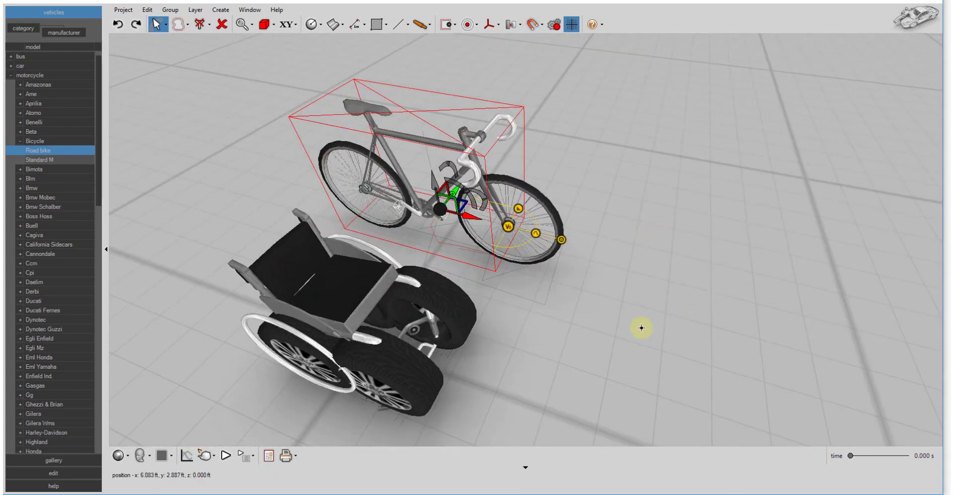
Step: Copy the tire size of the road bike's front axle
{"action": "left_click", "coordinate": [60, 473]}
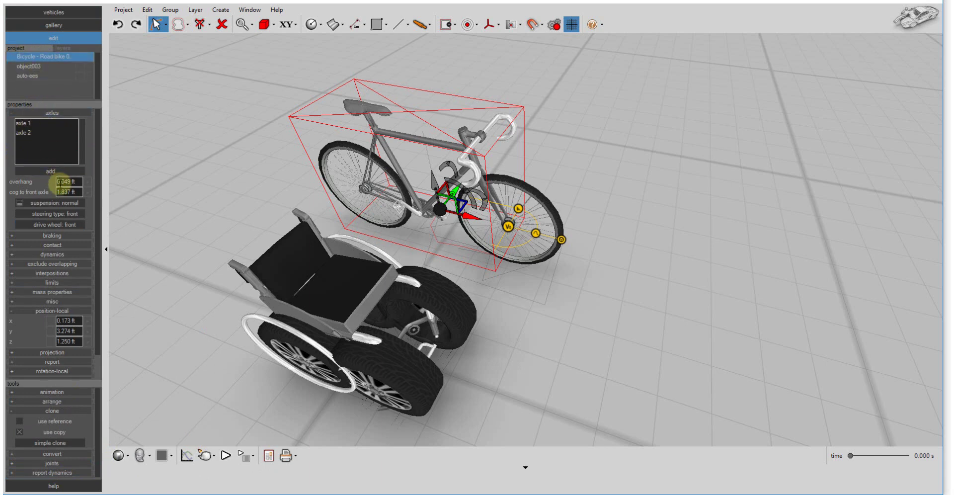
{"action": "left_click", "coordinate": [37, 122]}
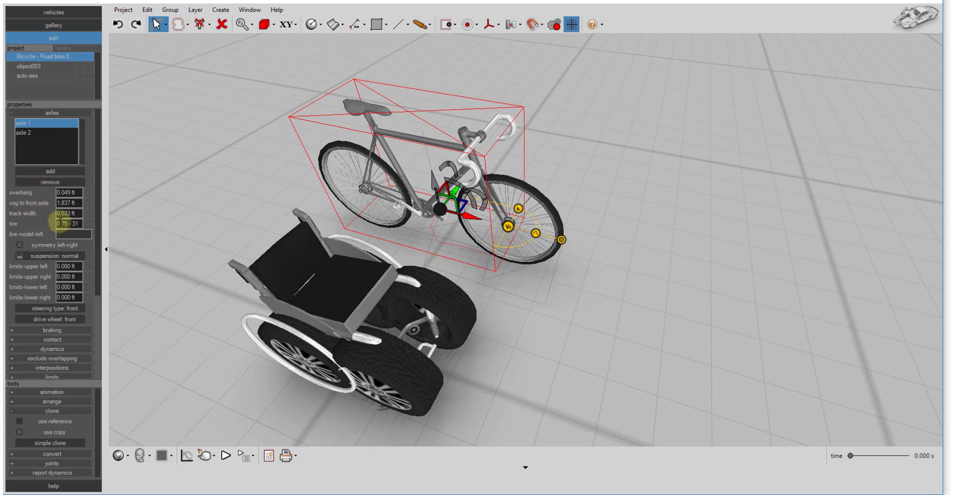
{"action": "right_click", "coordinate": [63, 223]}
{"action": "left_click", "coordinate": [90, 253]}
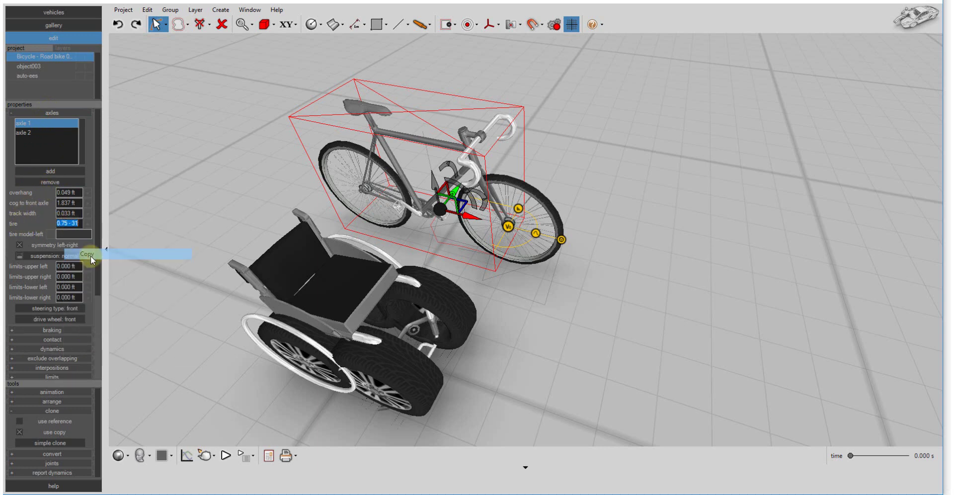
Step: Paste the copied 0.75 - 31 tire size into both of the wheelchair's axles
{"action": "left_click", "coordinate": [371, 306]}
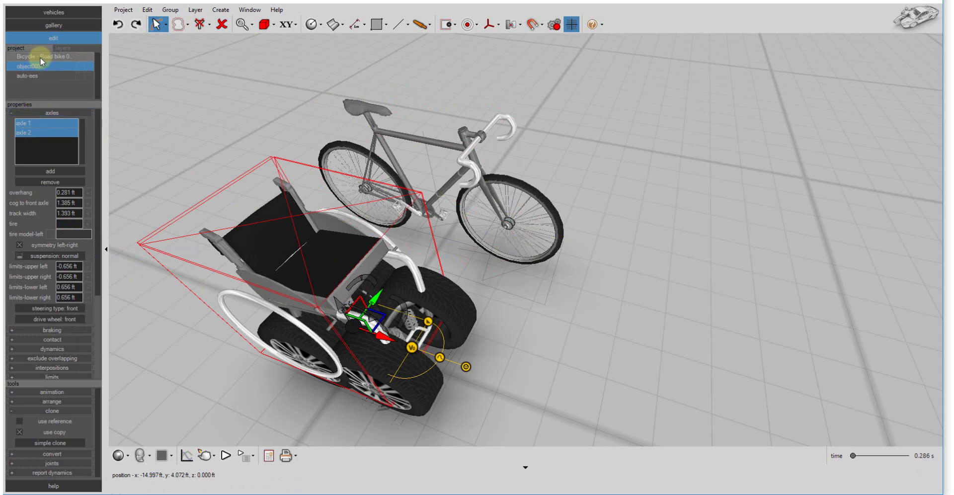
{"action": "left_click", "coordinate": [39, 131]}
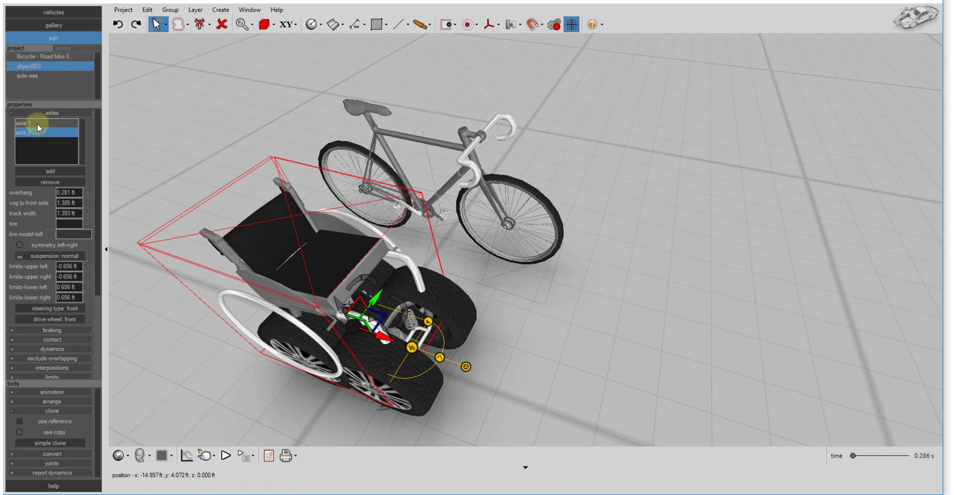
{"action": "left_click", "coordinate": [37, 123]}
{"action": "left_click", "coordinate": [40, 130], "text": "ctrl"}
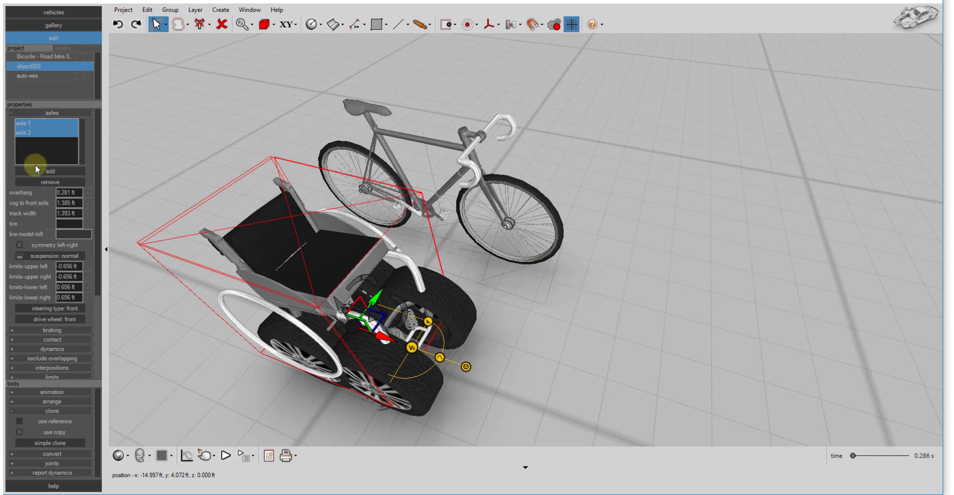
{"action": "left_click", "coordinate": [68, 224]}
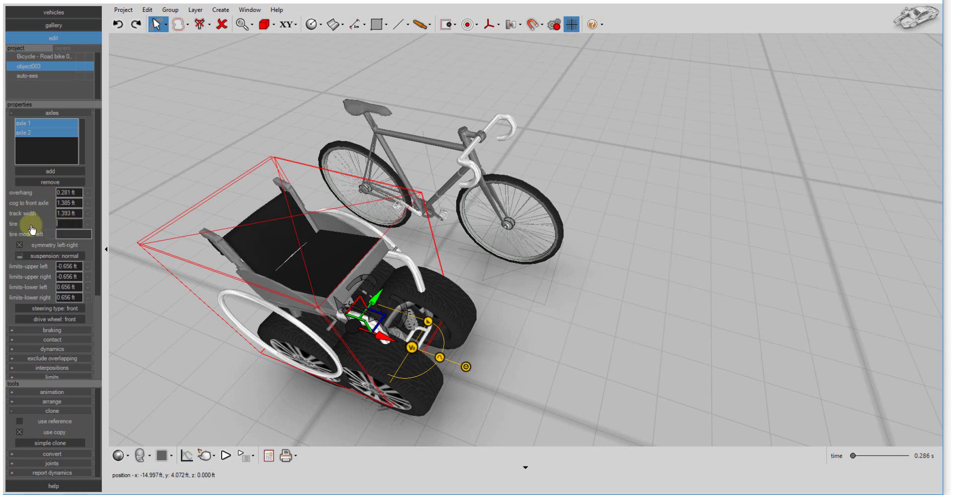
{"action": "right_click", "coordinate": [66, 224]}
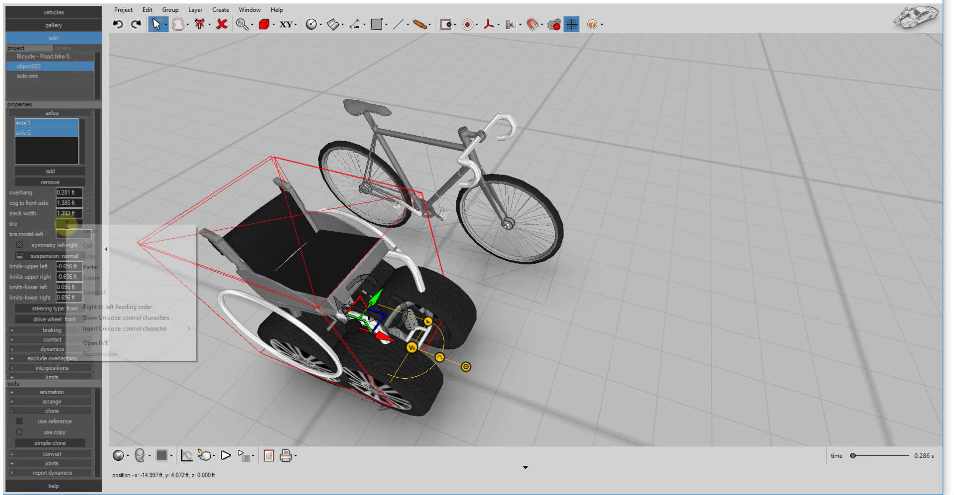
{"action": "left_click", "coordinate": [89, 268]}
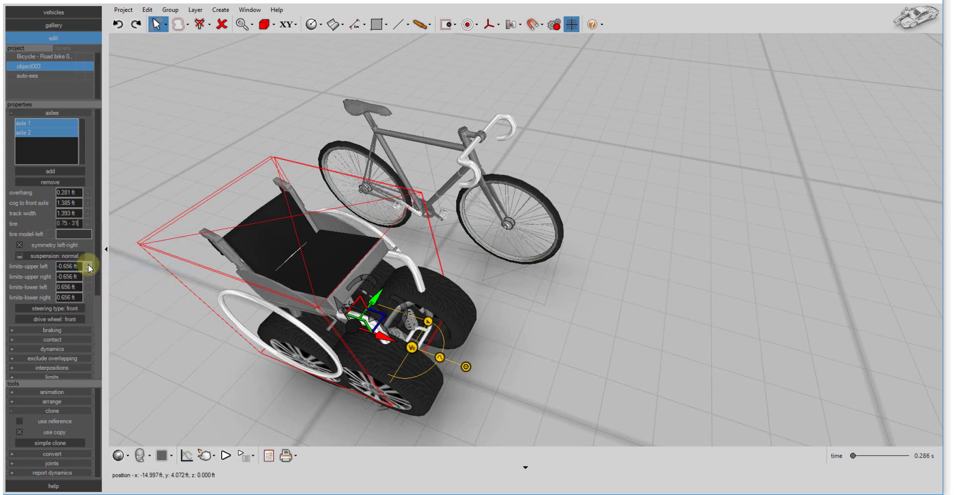
Step: Delete the road bike from the scene
{"action": "left_click_drag", "start_coordinate": [636, 369], "coordinate": [543, 160]}
{"action": "left_click", "coordinate": [539, 165]}
{"action": "key", "text": "Delete"}
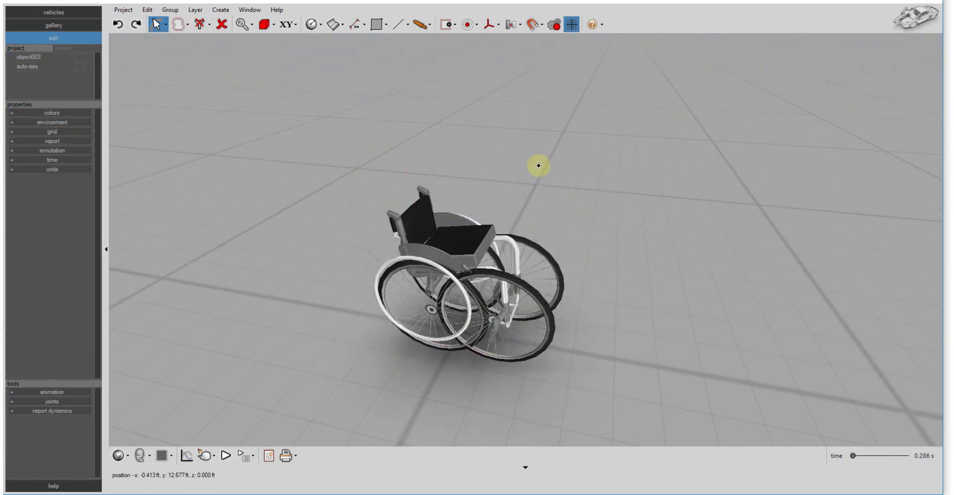
Step: Reduce the tires on the wheelchair's front axle to small caster size
{"action": "left_click", "coordinate": [506, 252]}
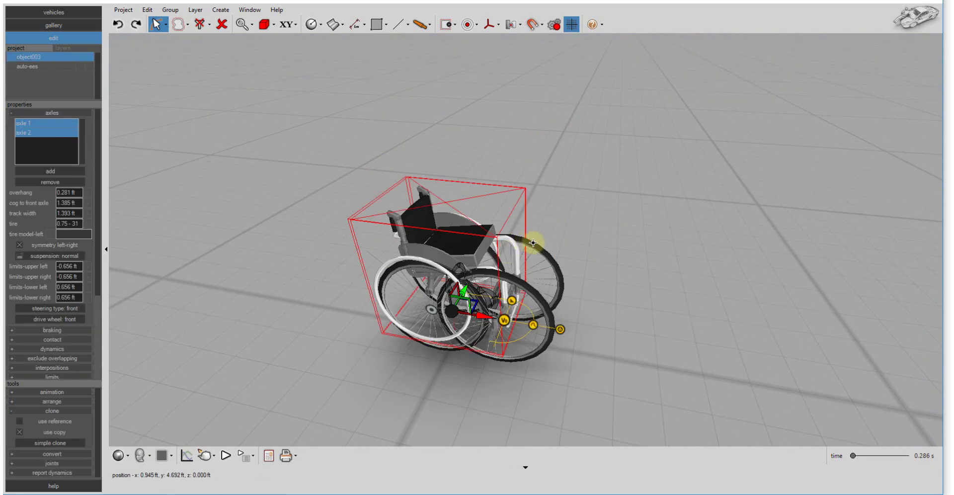
{"action": "left_click_drag", "start_coordinate": [604, 247], "coordinate": [571, 275]}
{"action": "scroll", "coordinate": [561, 312], "scroll_direction": "up", "scroll_amount": 3}
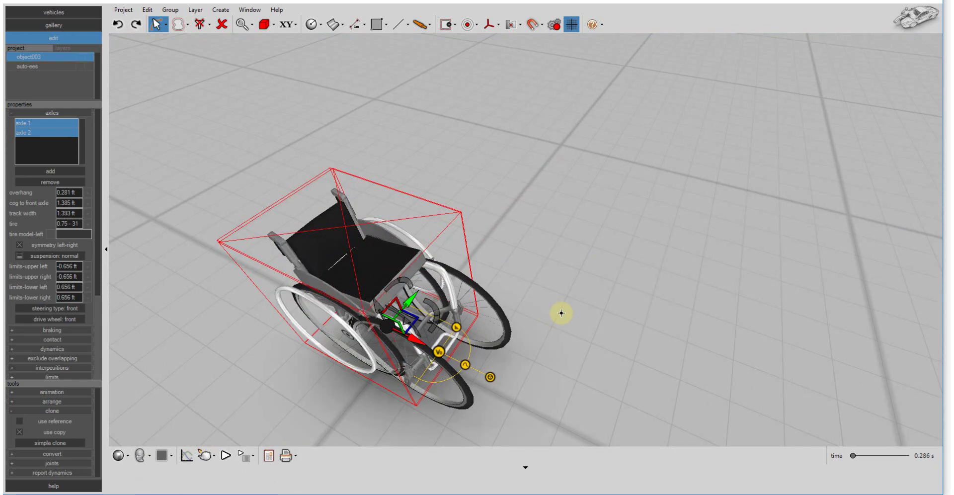
{"action": "right_click_drag", "start_coordinate": [561, 313], "coordinate": [570, 303]}
{"action": "left_click_drag", "start_coordinate": [574, 307], "coordinate": [574, 268]}
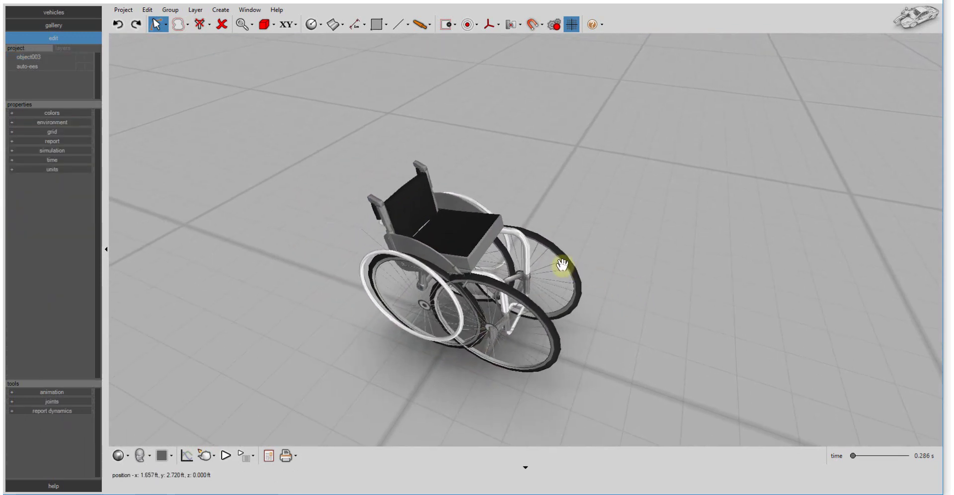
{"action": "left_click", "coordinate": [472, 231]}
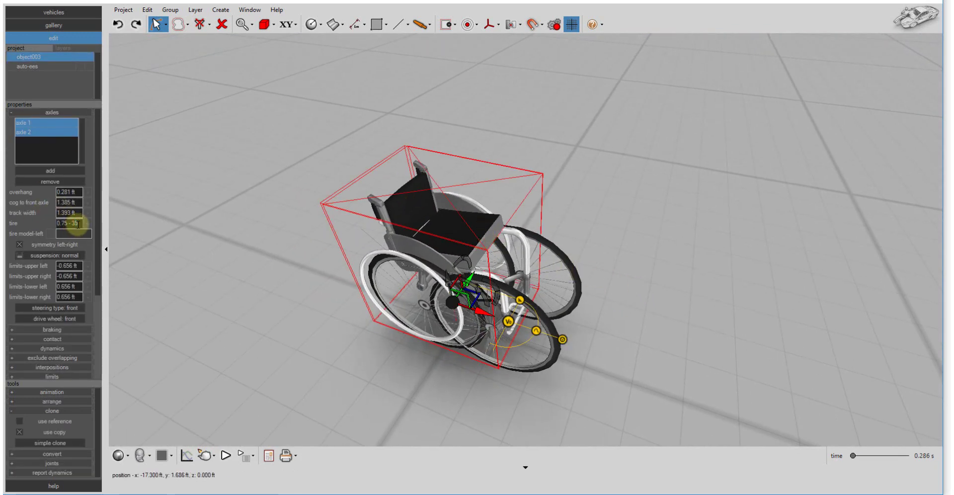
{"action": "left_click", "coordinate": [32, 123]}
{"action": "left_click_drag", "start_coordinate": [497, 368], "coordinate": [460, 331]}
Step: Adjust the track width of the wheelchair's rear axle so its wheels sit beside the handrims
{"action": "left_click", "coordinate": [32, 132]}
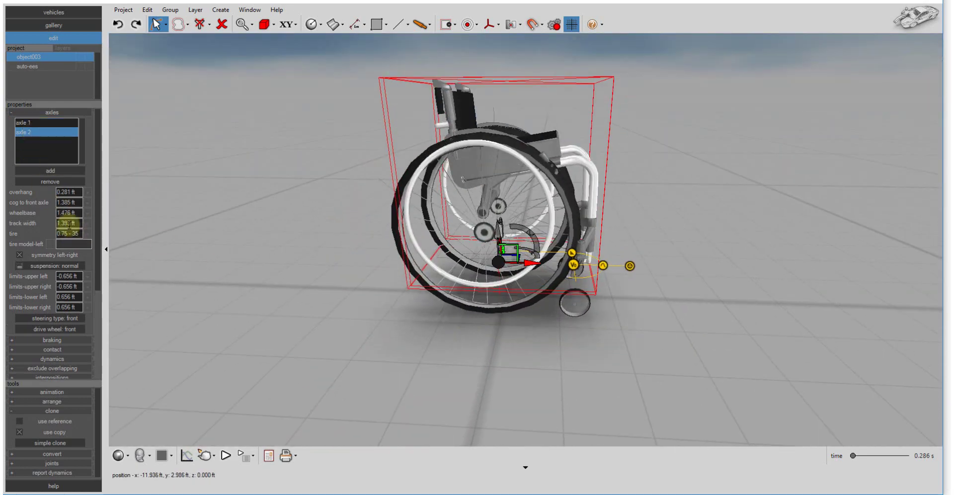
{"action": "key", "text": "Return"}
{"action": "left_click_drag", "start_coordinate": [515, 343], "coordinate": [370, 384]}
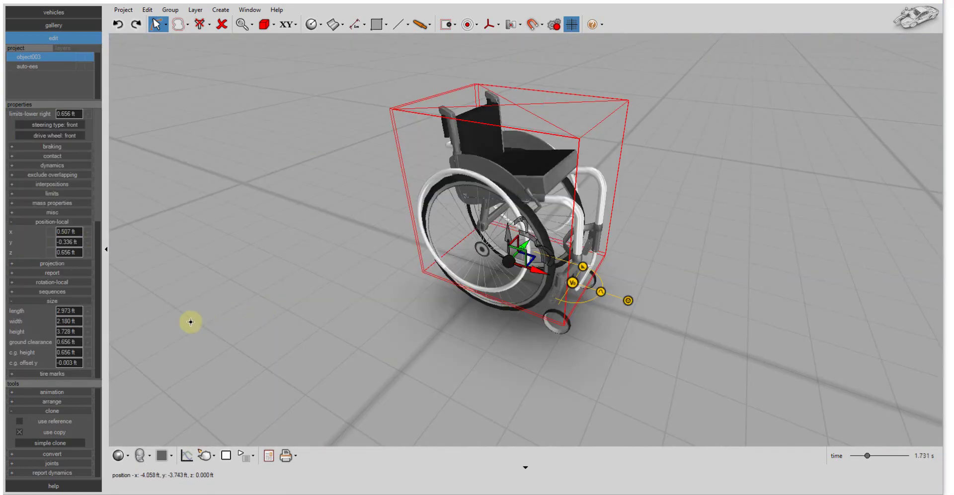
Step: Set the wheelchair's ground clearance to 0
{"action": "left_click", "coordinate": [76, 352]}
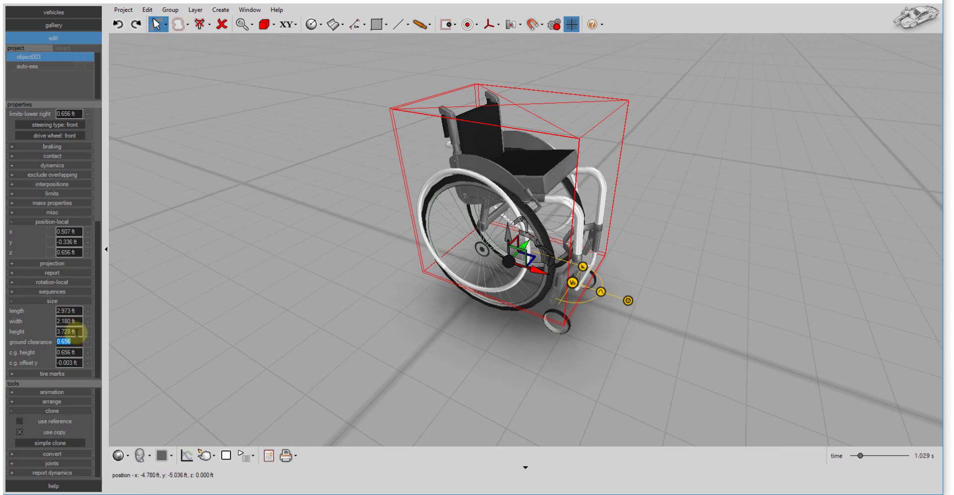
{"action": "left_click", "coordinate": [76, 331]}
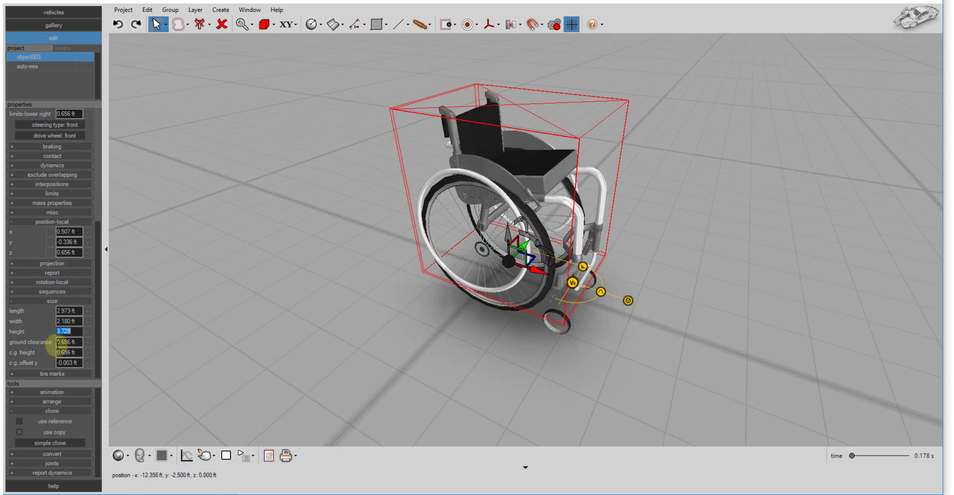
{"action": "key", "text": "Tab"}
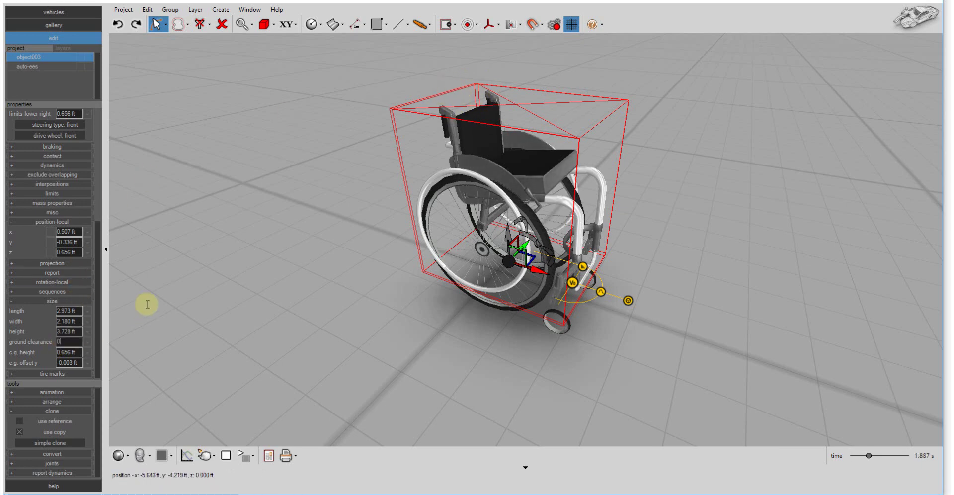
{"action": "type", "text": "0"}
{"action": "key", "text": "Return"}
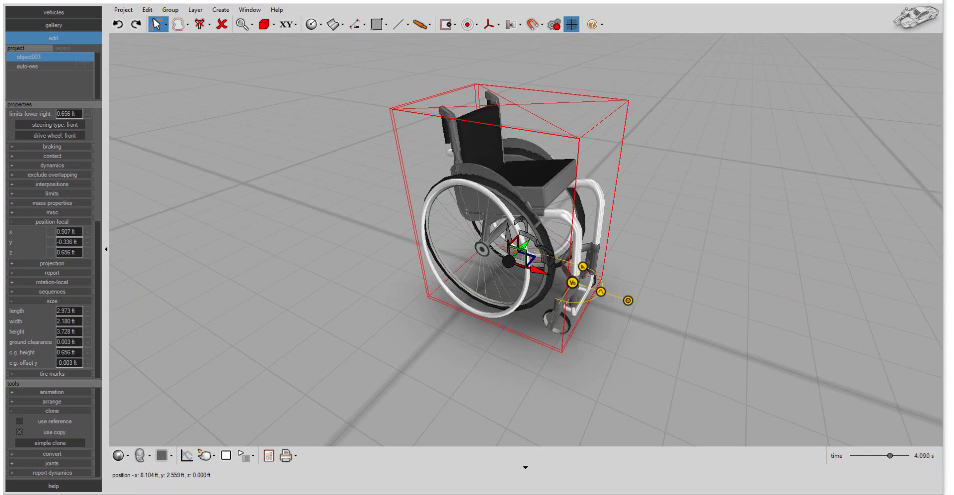
Step: Set the wheelchair's overall height to 3.072 ft
{"action": "left_click", "coordinate": [63, 333]}
{"action": "type", "text": "3."}
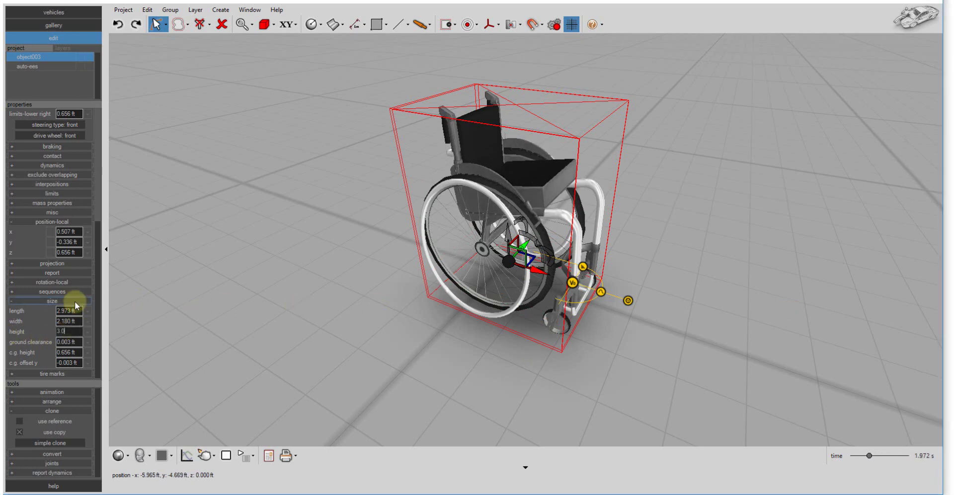
{"action": "type", "text": ".072"}
{"action": "key", "text": "Return"}
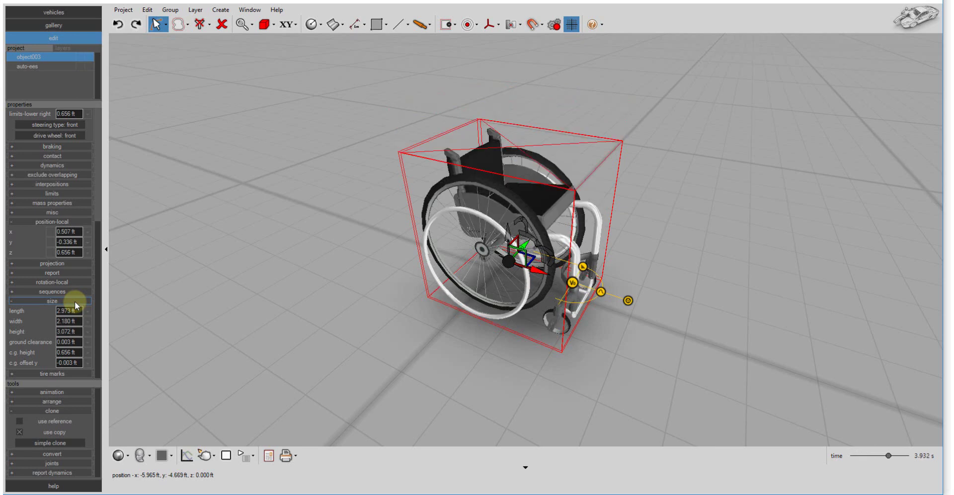
{"action": "left_click_drag", "start_coordinate": [497, 208], "coordinate": [501, 207]}
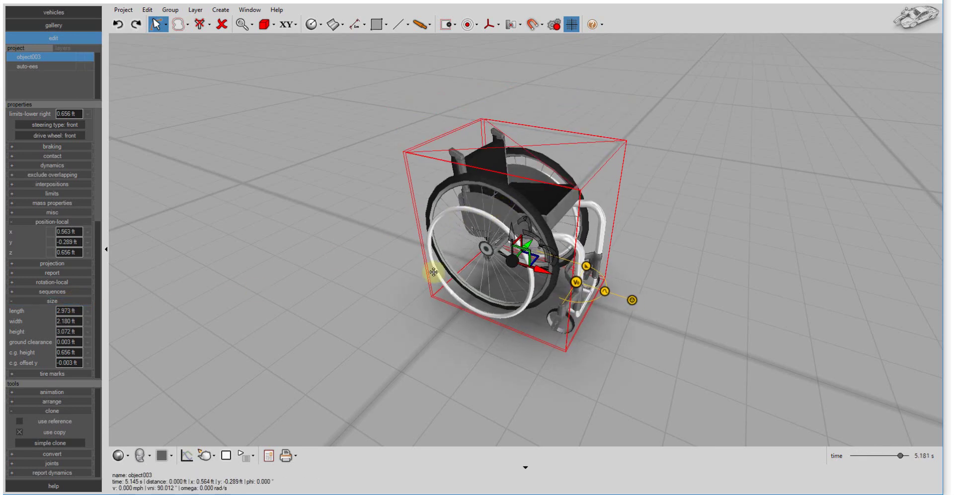
{"action": "mouse_move", "coordinate": [397, 338]}
{"action": "left_mouse_down"}
{"action": "mouse_move", "coordinate": [428, 324]}
{"action": "mouse_move", "coordinate": [416, 341]}
{"action": "left_mouse_up"}
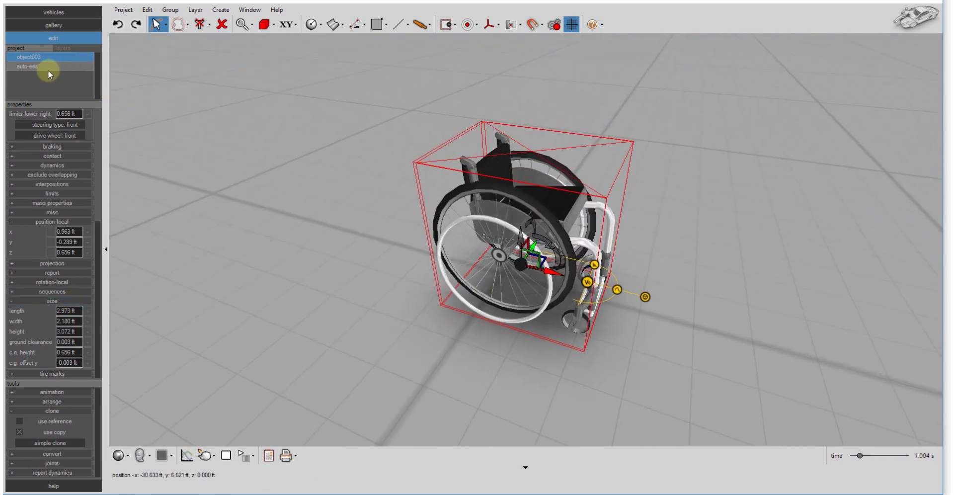
Step: Reduce the tire size on the wheelchair's rear axle to 0.75 - 27 so it fits the handrims
{"action": "left_click_drag", "start_coordinate": [95, 222], "coordinate": [97, 102]}
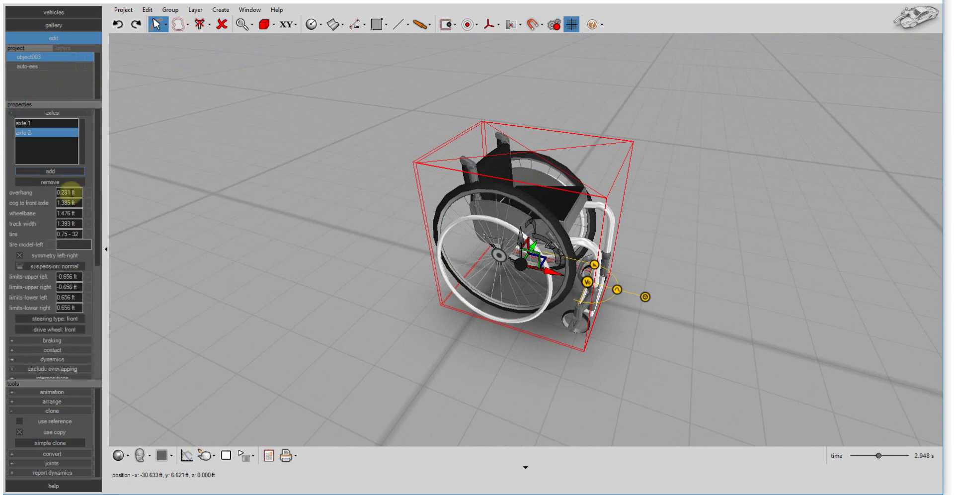
{"action": "left_click", "coordinate": [31, 124]}
{"action": "left_click", "coordinate": [31, 132]}
{"action": "left_click_drag", "start_coordinate": [72, 234], "coordinate": [94, 233]}
{"action": "type", "text": "30"}
{"action": "key", "text": "Return"}
{"action": "type", "text": "28"}
{"action": "left_click_drag", "start_coordinate": [472, 338], "coordinate": [490, 323]}
{"action": "left_click_drag", "start_coordinate": [214, 244], "coordinate": [164, 275]}
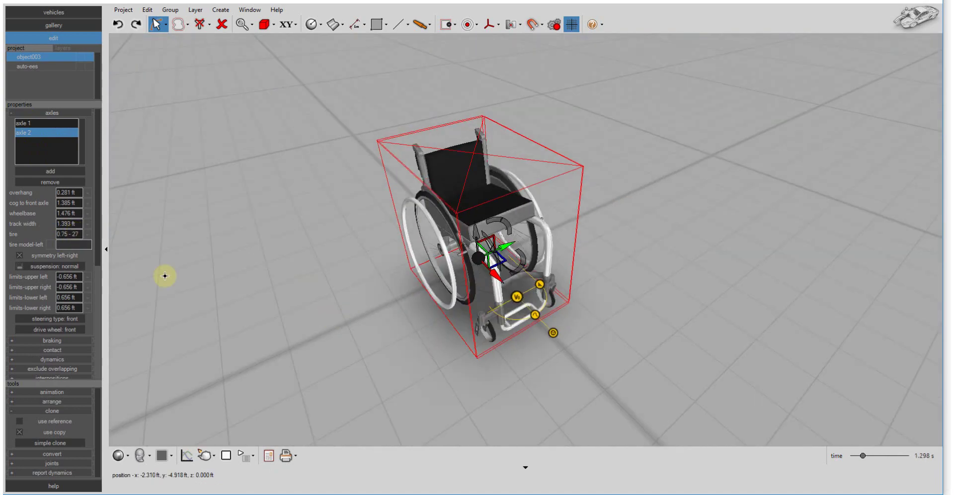
Step: Adjust the track width of the wheelchair's rear axle and set the front axle's track width to 1.590 ft
{"action": "left_click", "coordinate": [88, 223]}
{"action": "left_click_drag", "start_coordinate": [43, 235], "coordinate": [44, 224]}
{"action": "left_click", "coordinate": [31, 124]}
{"action": "left_click", "coordinate": [88, 224]}
{"action": "left_click", "coordinate": [88, 214]}
Step: Inspect the wheelchair's wheel fit from several angles while the simulation plays, and return it to the start
{"action": "left_click_drag", "start_coordinate": [293, 292], "coordinate": [483, 208]}
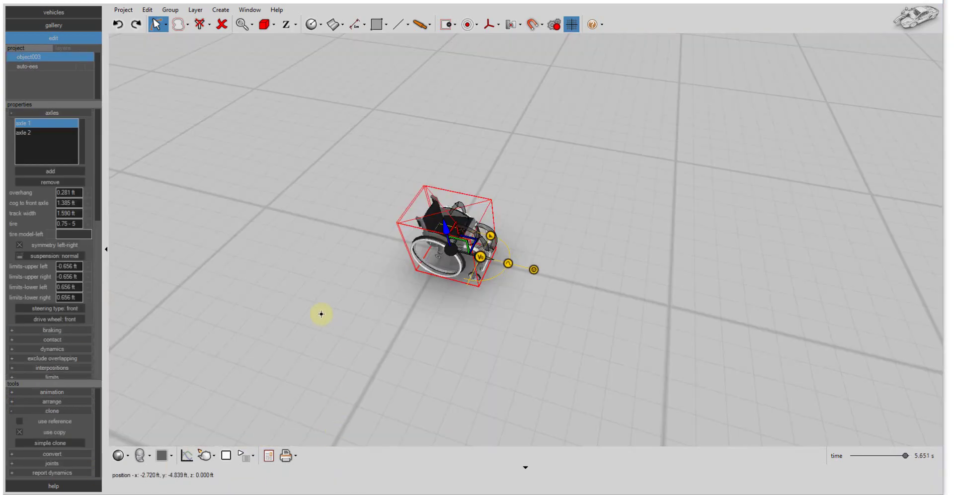
{"action": "middle_click_drag", "start_coordinate": [321, 314], "coordinate": [461, 337]}
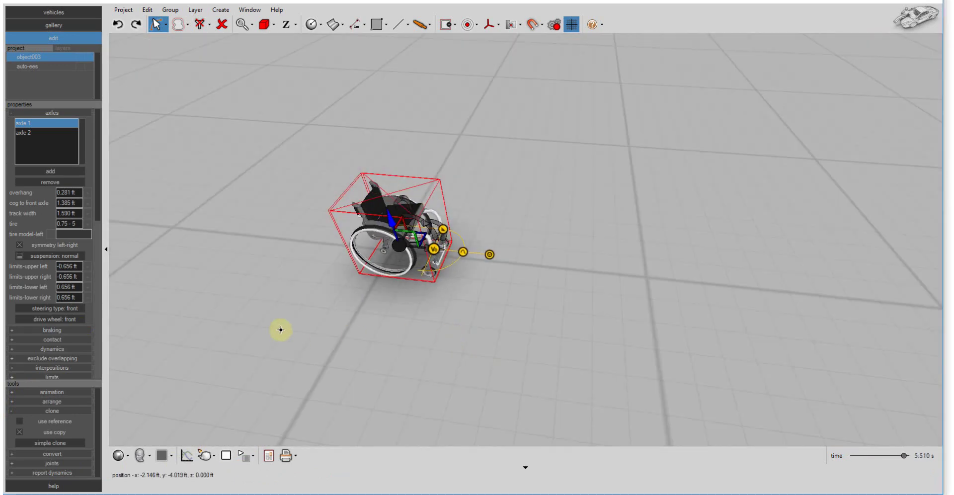
{"action": "middle_click_drag", "start_coordinate": [281, 329], "coordinate": [428, 303]}
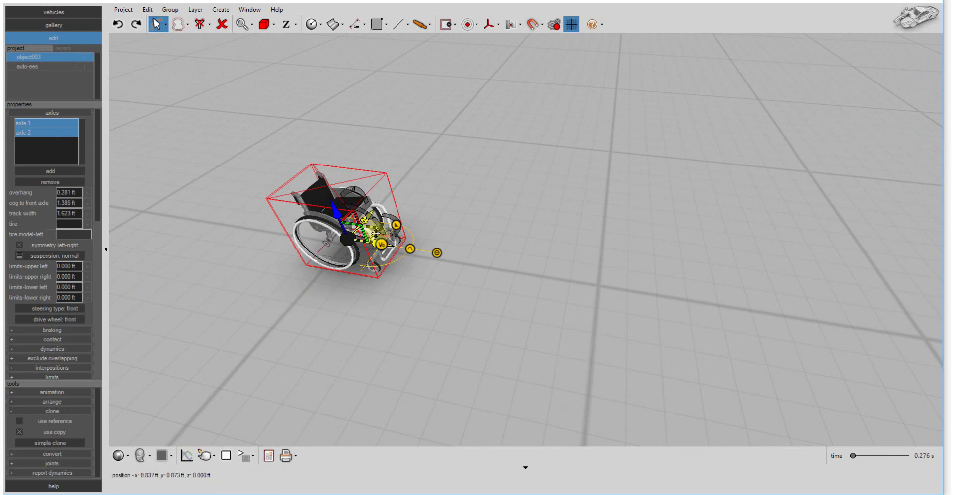
{"action": "middle_click_drag", "start_coordinate": [337, 286], "coordinate": [585, 201]}
{"action": "left_click_drag", "start_coordinate": [584, 201], "coordinate": [320, 363]}
{"action": "left_click", "coordinate": [226, 455]}
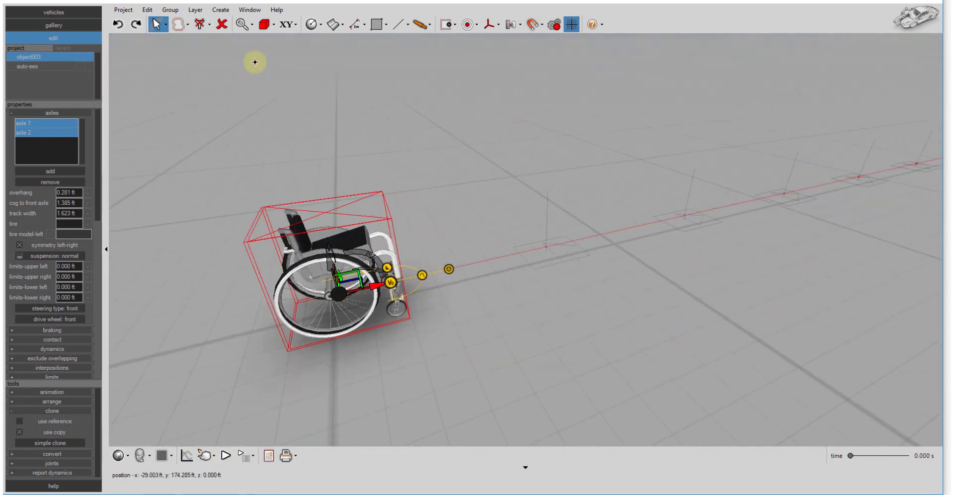
Step: Move the wheelchair's pivot upward and forward so the distance from cog to front axle is 1.197 ft
{"action": "left_click", "coordinate": [275, 26]}
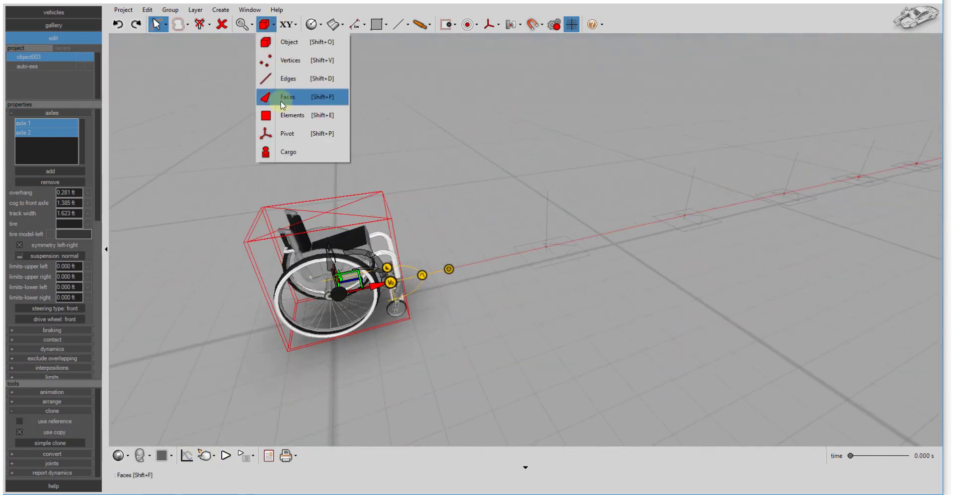
{"action": "left_click", "coordinate": [285, 130]}
{"action": "left_click_drag", "start_coordinate": [259, 281], "coordinate": [364, 279]}
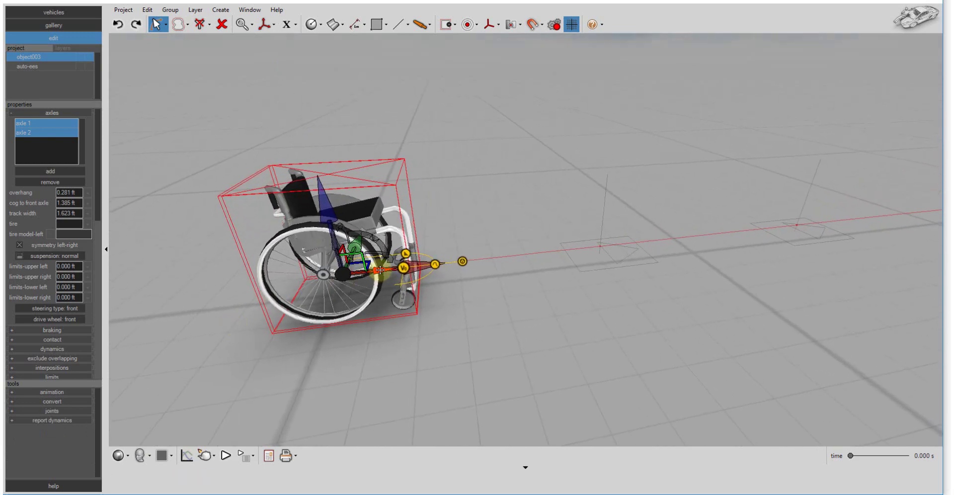
{"action": "left_click_drag", "start_coordinate": [341, 239], "coordinate": [338, 220]}
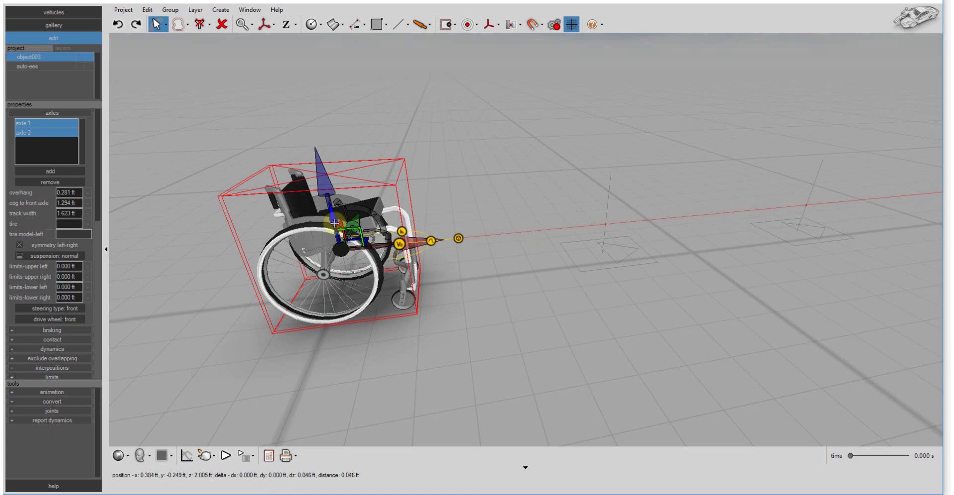
{"action": "left_click_drag", "start_coordinate": [447, 326], "coordinate": [370, 325]}
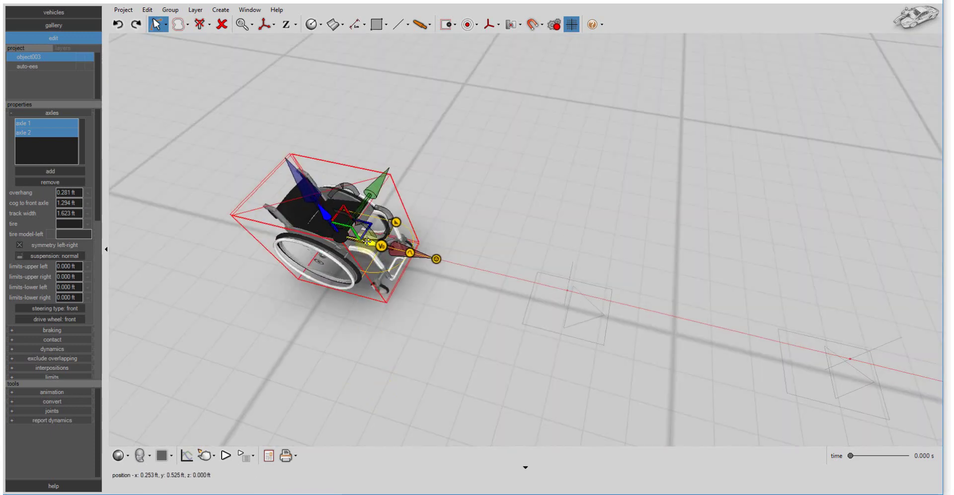
{"action": "left_click_drag", "start_coordinate": [367, 241], "coordinate": [370, 243]}
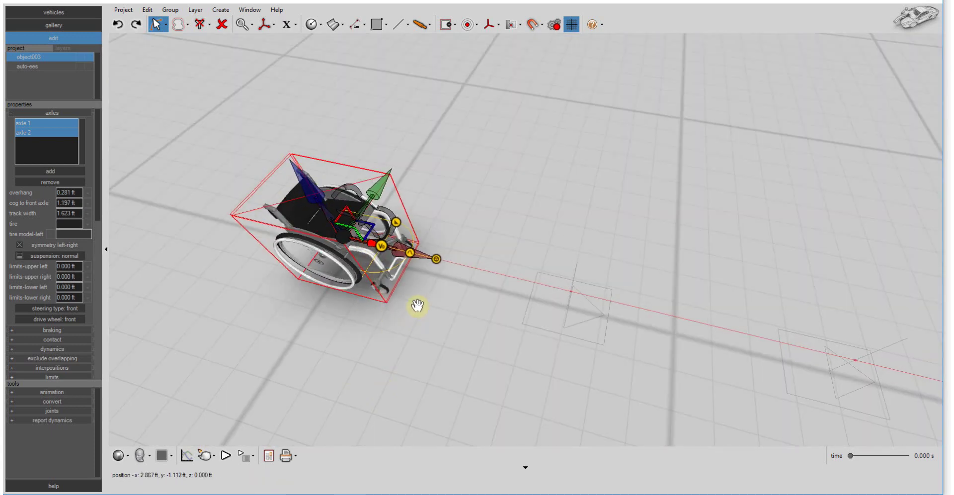
{"action": "left_click_drag", "start_coordinate": [417, 305], "coordinate": [383, 313]}
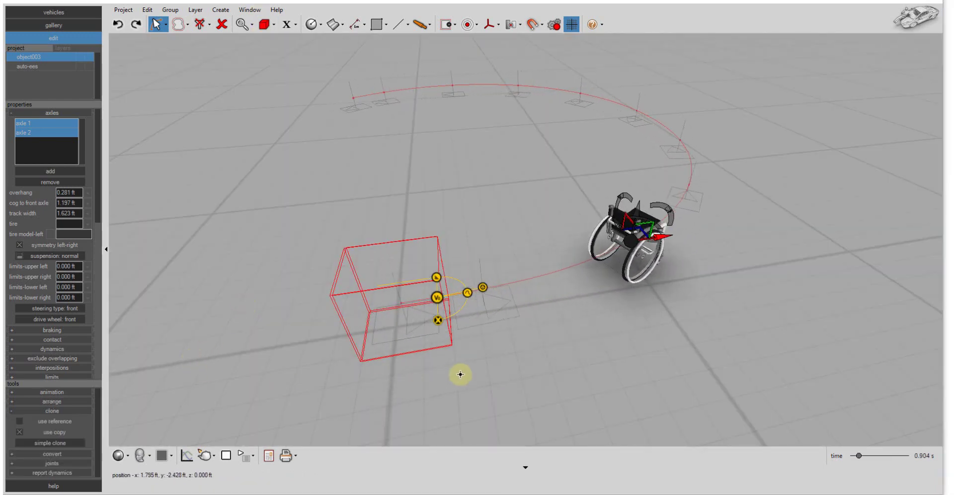
Step: Create an animation path starting at the wheelchair
{"action": "left_click_drag", "start_coordinate": [541, 405], "coordinate": [351, 256]}
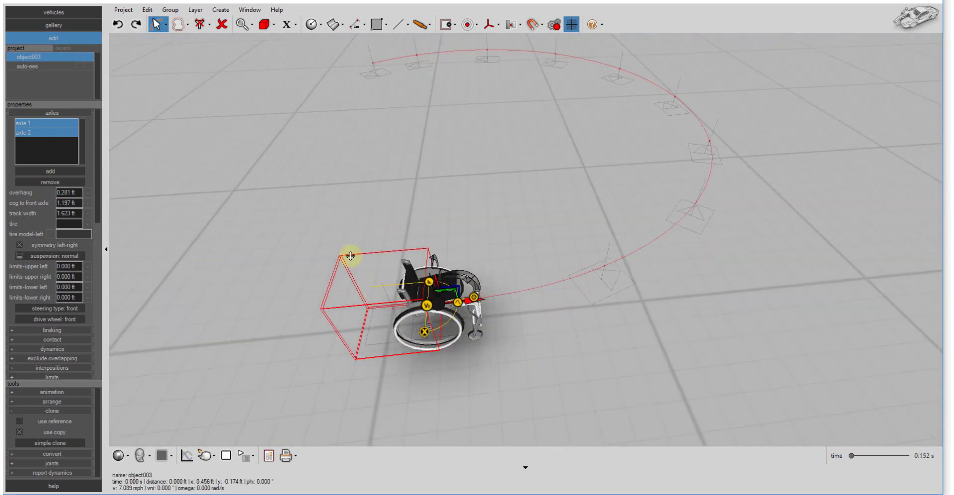
{"action": "left_click", "coordinate": [220, 10]}
{"action": "mouse_move", "coordinate": [285, 107]}
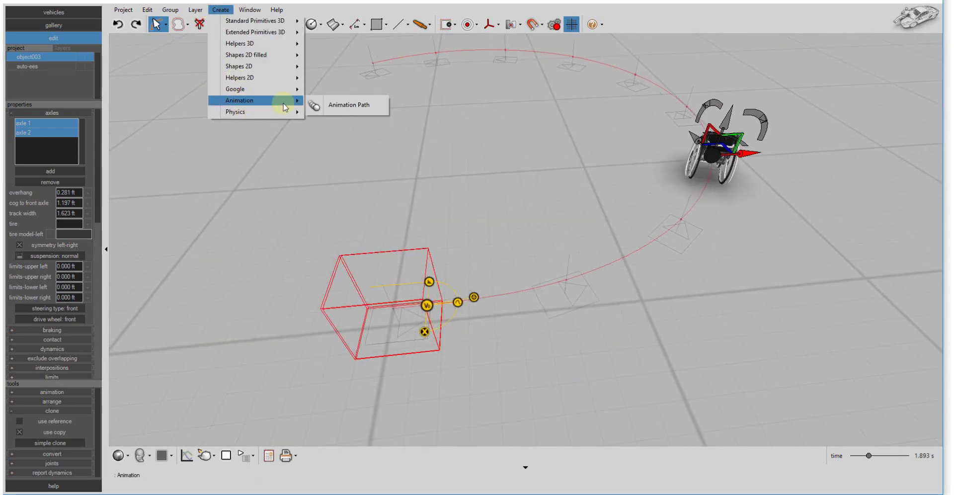
{"action": "left_click", "coordinate": [348, 105]}
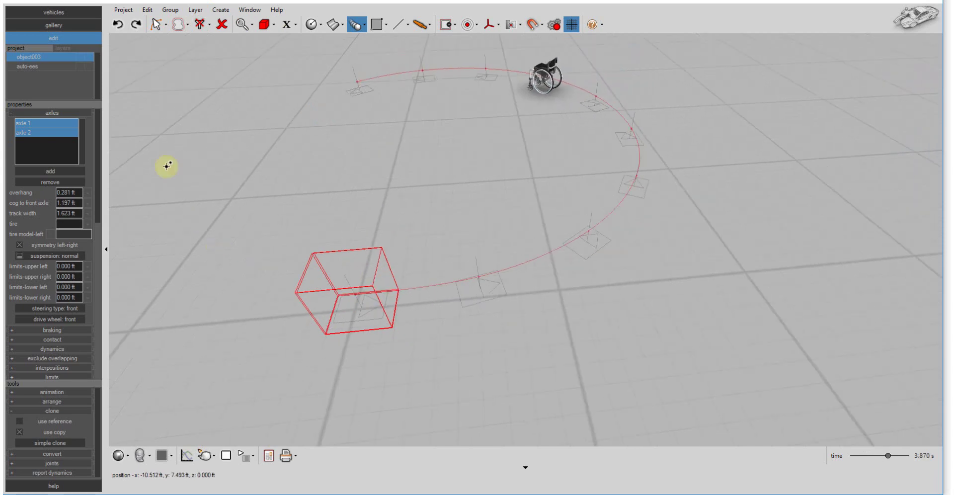
{"action": "left_click", "coordinate": [272, 24]}
{"action": "left_click", "coordinate": [281, 41]}
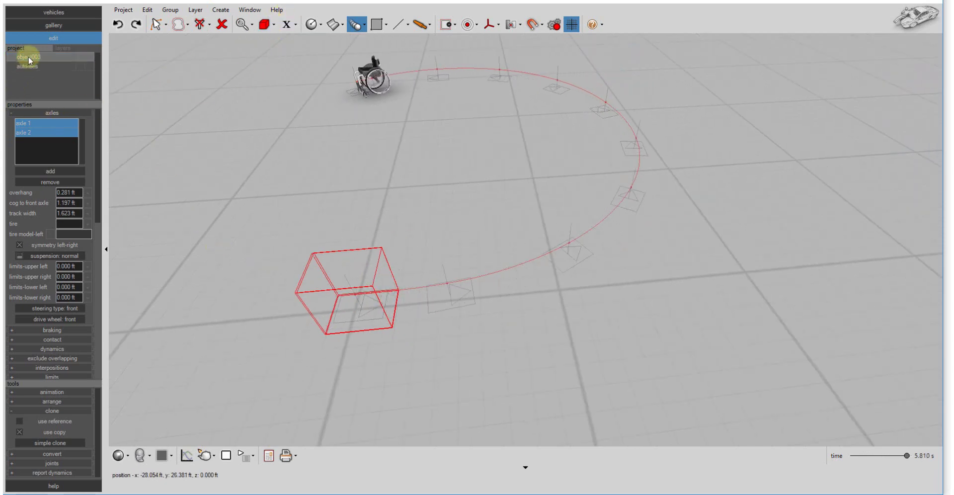
{"action": "left_click", "coordinate": [363, 293]}
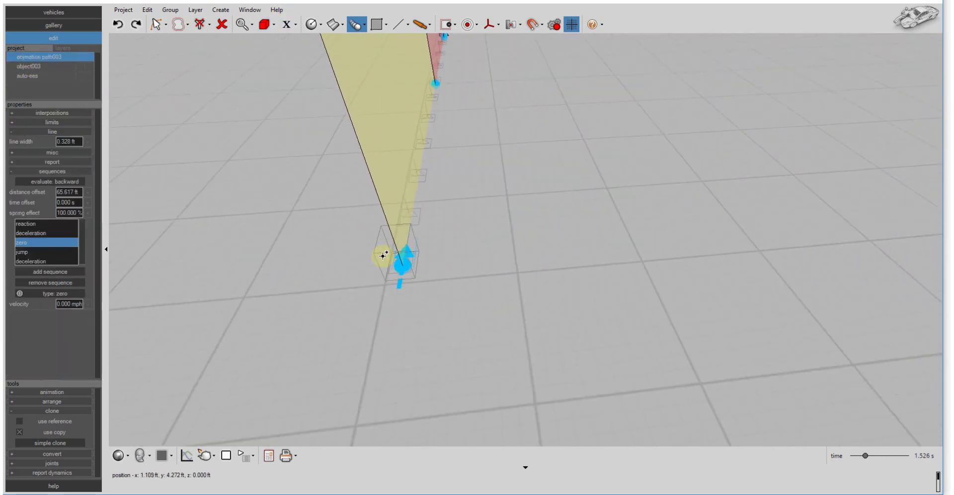
Step: Extend the animation path into a winding course ahead of the wheelchair and finish drawing it
{"action": "mouse_move", "coordinate": [382, 255]}
{"action": "left_mouse_down"}
{"action": "mouse_move", "coordinate": [649, 213]}
{"action": "mouse_move", "coordinate": [766, 266]}
{"action": "mouse_move", "coordinate": [862, 206]}
{"action": "mouse_move", "coordinate": [912, 210]}
{"action": "left_mouse_up"}
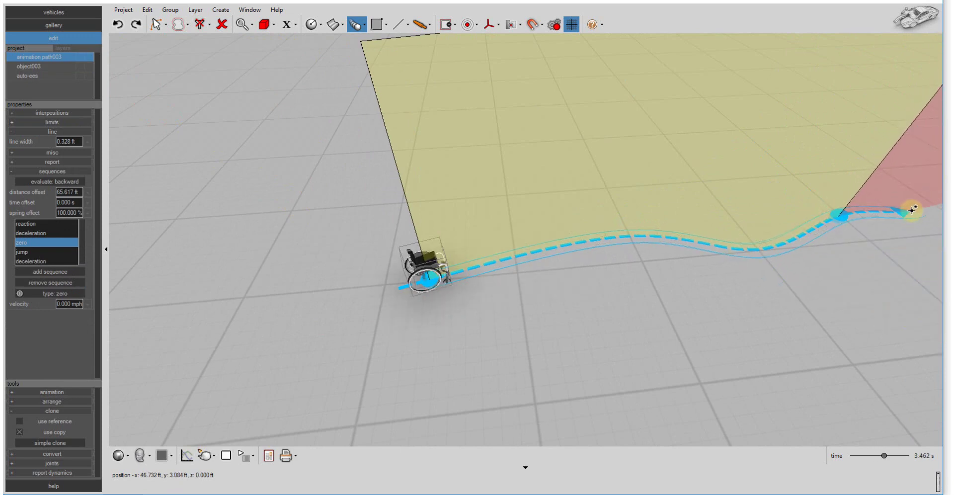
{"action": "right_click", "coordinate": [630, 320]}
{"action": "middle_click_drag", "start_coordinate": [629, 320], "coordinate": [584, 360]}
{"action": "left_click", "coordinate": [657, 292]}
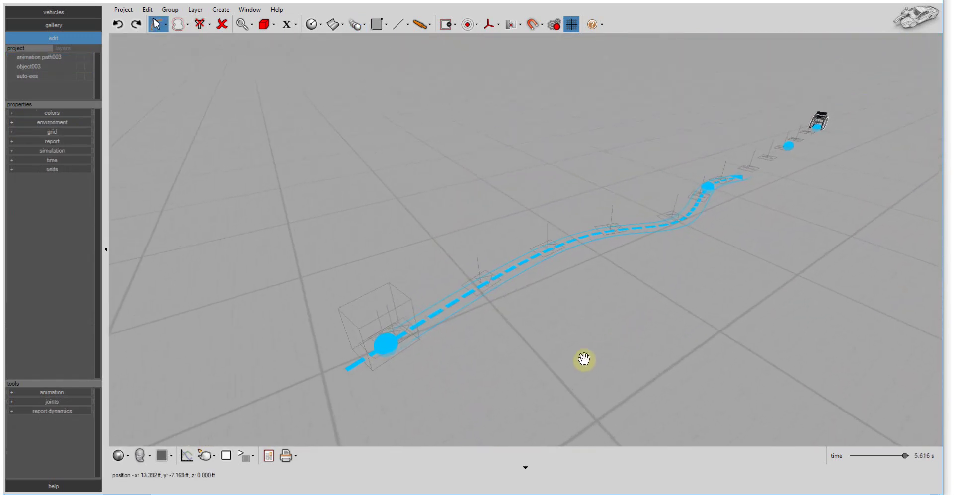
Step: Play the wheelchair's motion along the animation path at 1/2x speed
{"action": "left_click", "coordinate": [240, 457]}
{"action": "left_click", "coordinate": [240, 456]}
{"action": "left_click", "coordinate": [240, 456]}
{"action": "left_click", "coordinate": [274, 418]}
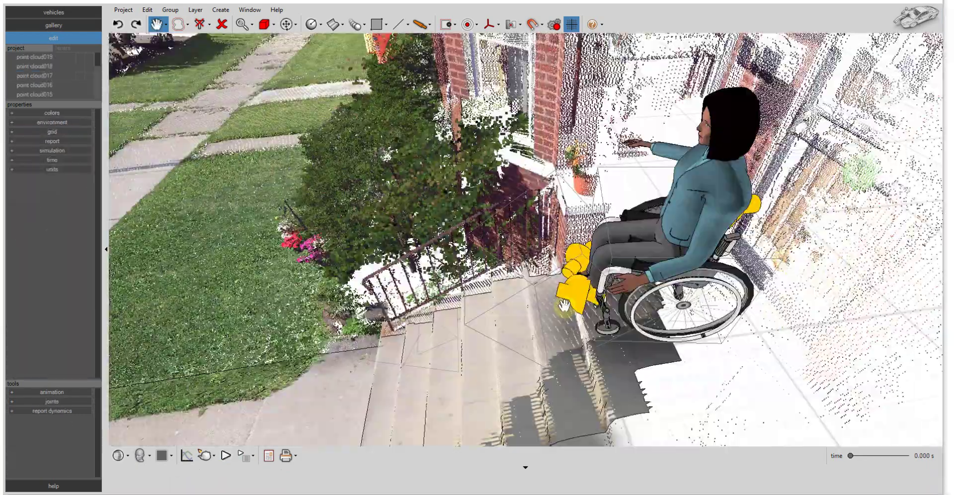
{"action": "middle_click_drag", "start_coordinate": [564, 305], "coordinate": [633, 269]}
Step: Examine the occupied wheelchair at the head of the stairs in the point cloud scene
{"action": "left_click_drag", "start_coordinate": [632, 269], "coordinate": [517, 281]}
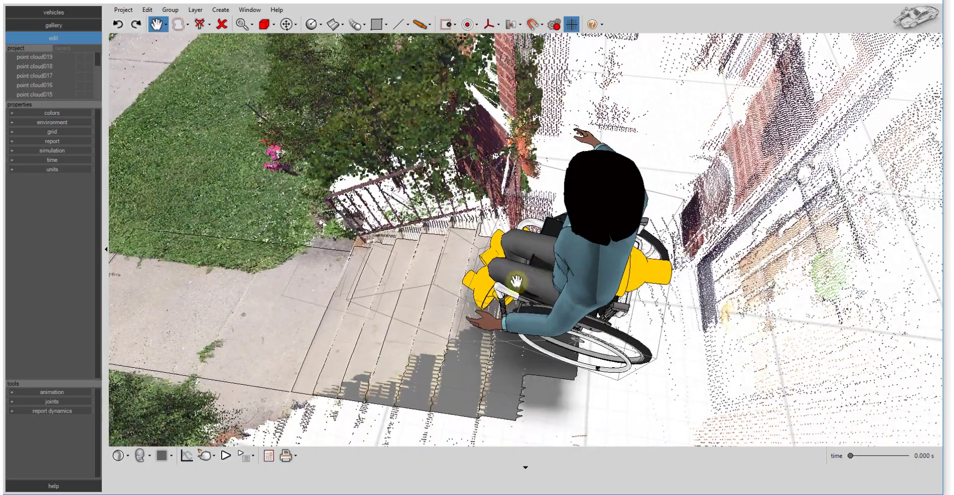
{"action": "left_click_drag", "start_coordinate": [629, 283], "coordinate": [621, 269]}
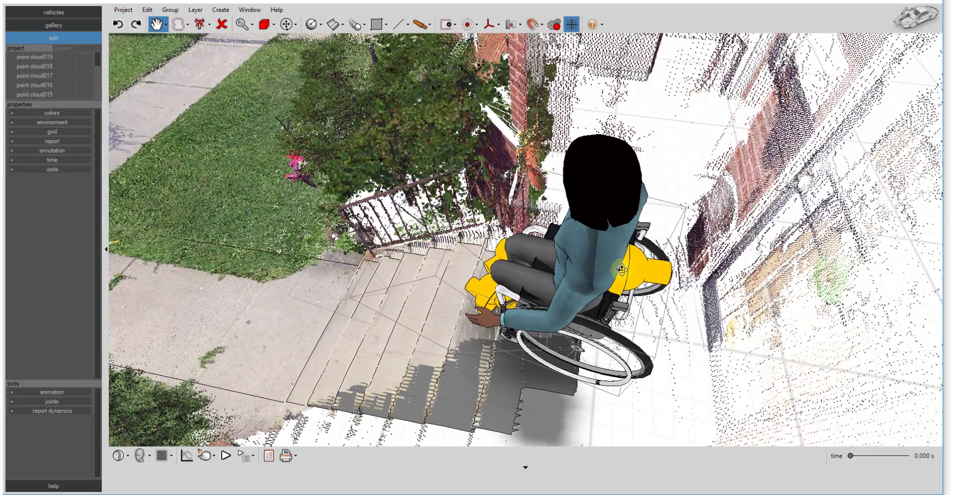
{"action": "left_click_drag", "start_coordinate": [433, 277], "coordinate": [469, 279]}
{"action": "scroll", "coordinate": [459, 282], "scroll_direction": "up", "scroll_amount": 3}
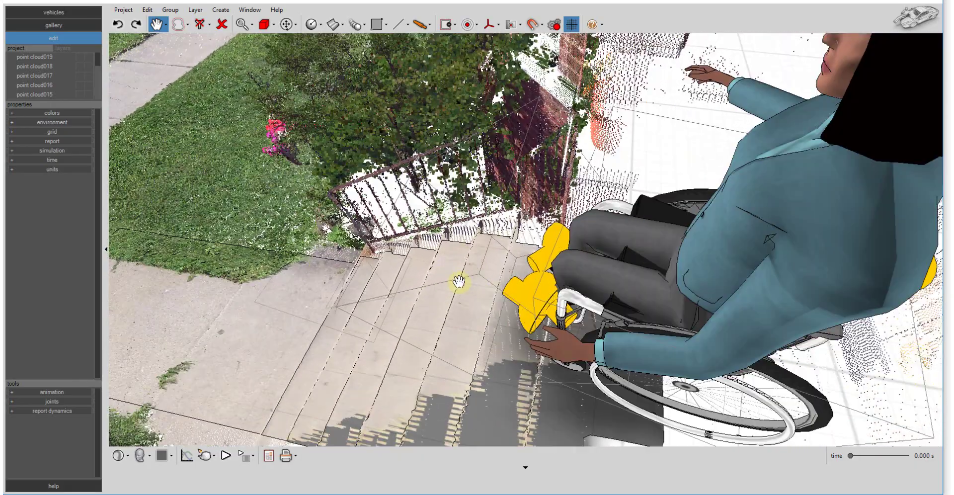
{"action": "scroll", "coordinate": [489, 256], "scroll_direction": "down", "scroll_amount": 3}
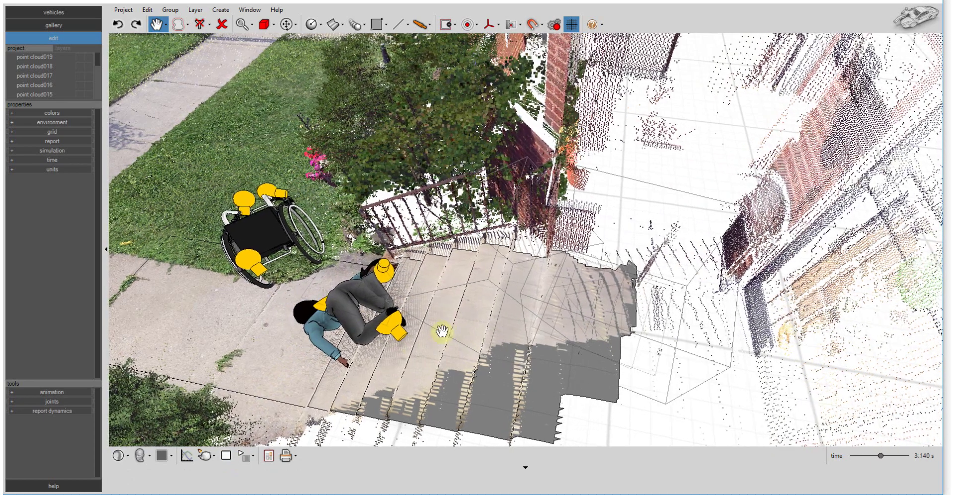
Step: Replay the wheelchair's stair fall simulation from the start at a reduced playback speed
{"action": "left_click", "coordinate": [213, 456]}
{"action": "left_click", "coordinate": [226, 458]}
{"action": "left_click", "coordinate": [226, 458]}
{"action": "left_click", "coordinate": [252, 455]}
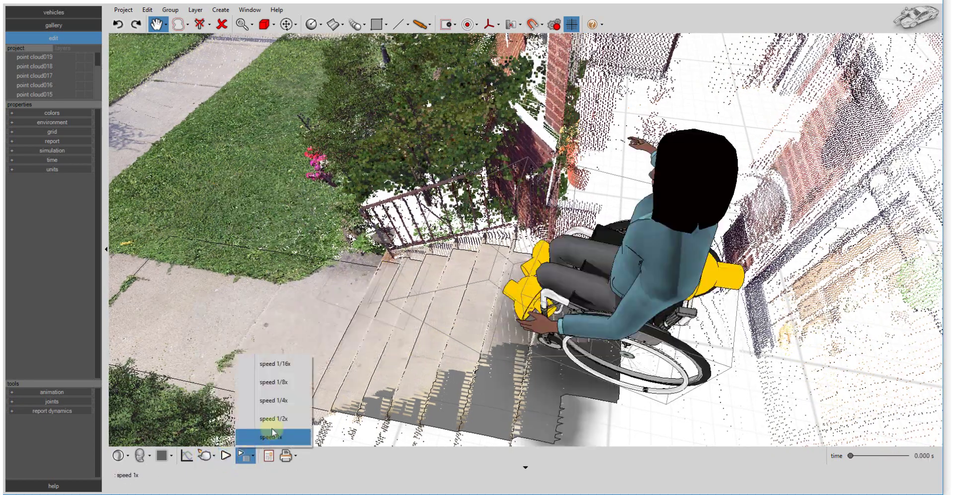
{"action": "left_click", "coordinate": [292, 407]}
{"action": "left_click_drag", "start_coordinate": [465, 334], "coordinate": [555, 345]}
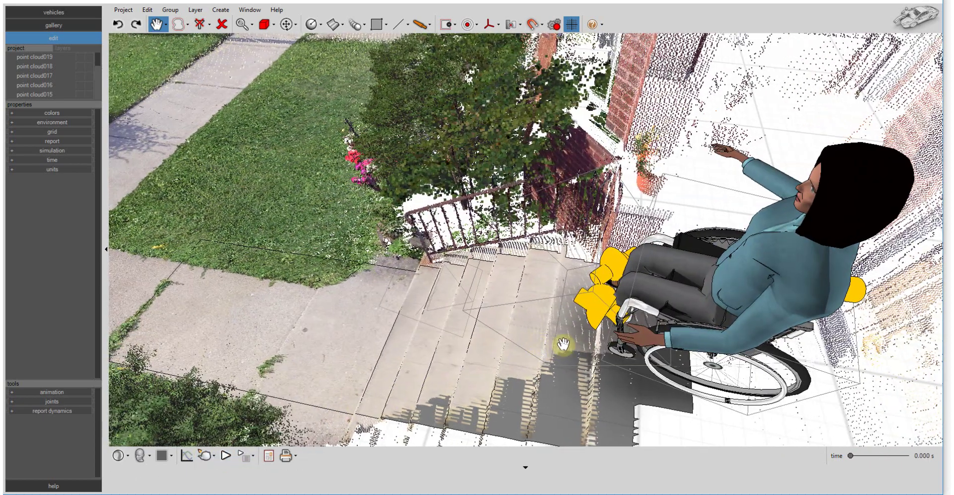
{"action": "left_click", "coordinate": [226, 457]}
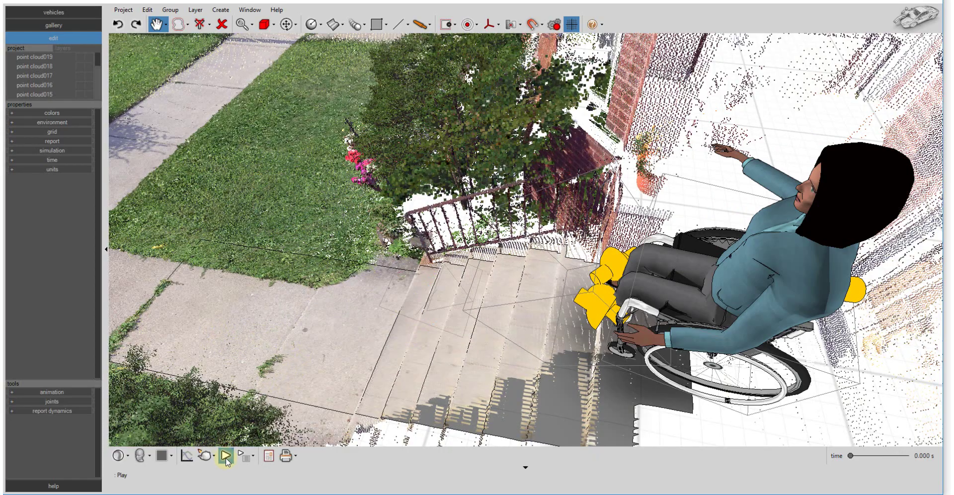
Step: Follow the wheelchair and occupant down the stairs during playback and inspect the occupant's final position from a low viewpoint
{"action": "right_click_drag", "start_coordinate": [442, 353], "coordinate": [357, 383]}
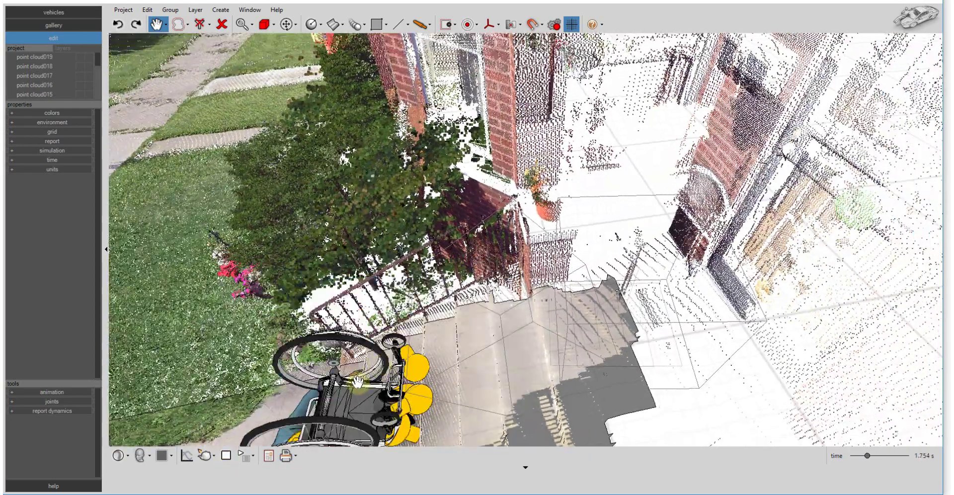
{"action": "scroll", "coordinate": [380, 384], "scroll_direction": "up", "scroll_amount": 3}
{"action": "left_click_drag", "start_coordinate": [426, 389], "coordinate": [668, 151]}
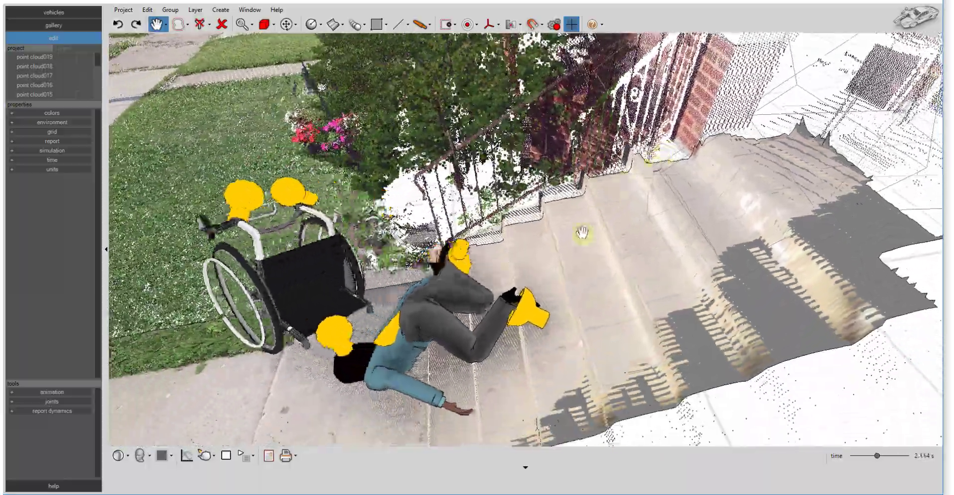
{"action": "right_click_drag", "start_coordinate": [559, 264], "coordinate": [363, 396]}
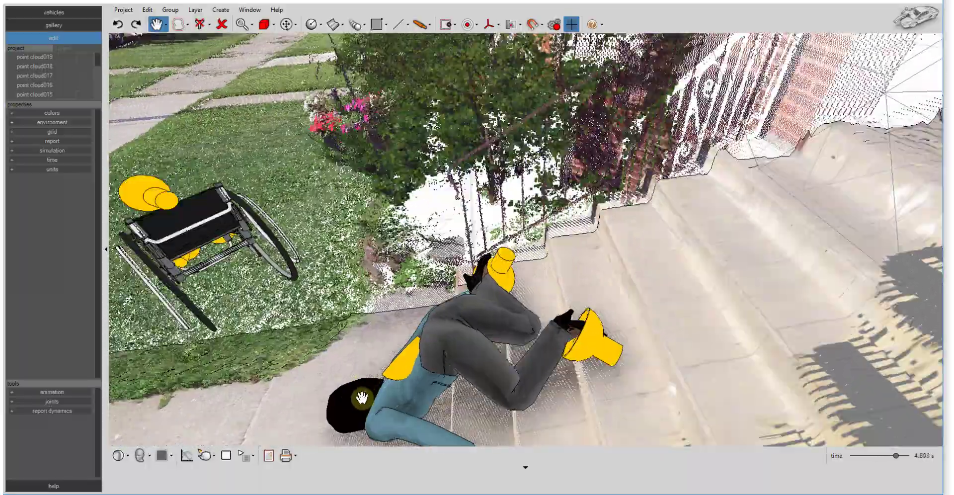
{"action": "scroll", "coordinate": [388, 392], "scroll_direction": "up", "scroll_amount": 3}
{"action": "left_click_drag", "start_coordinate": [390, 392], "coordinate": [485, 298]}
{"action": "right_click_drag", "start_coordinate": [486, 298], "coordinate": [696, 44]}
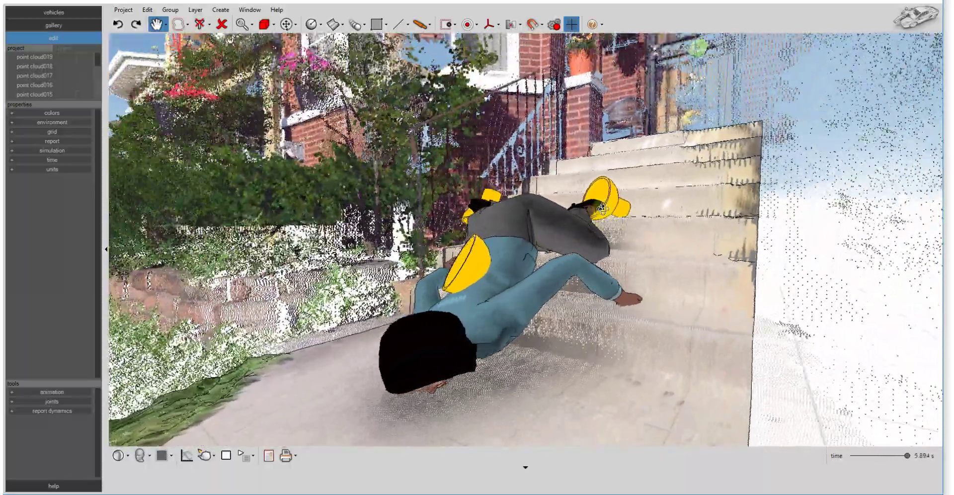
{"action": "left_click_drag", "start_coordinate": [696, 44], "coordinate": [620, 188]}
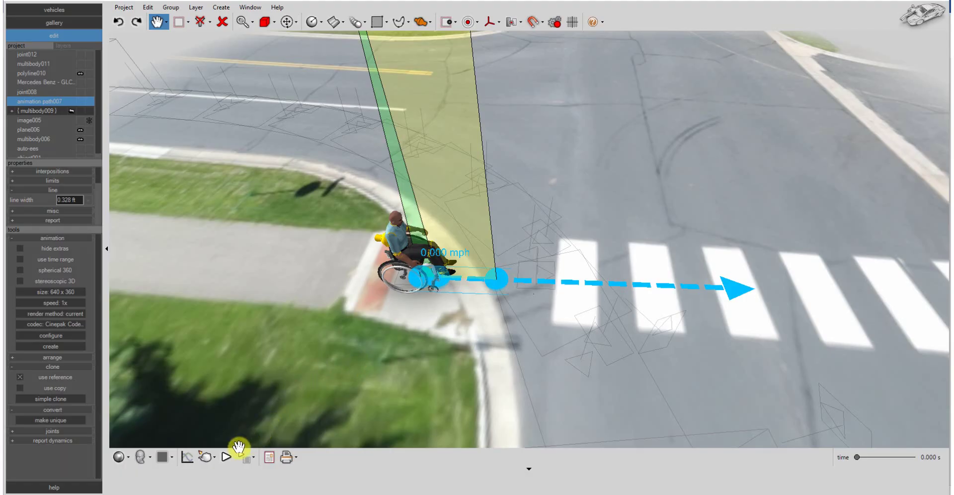
Step: Play the crosswalk wheelchair animation at a reduced speed, scrub back through its timeline to review the motion, and stop playback
{"action": "left_click", "coordinate": [246, 457]}
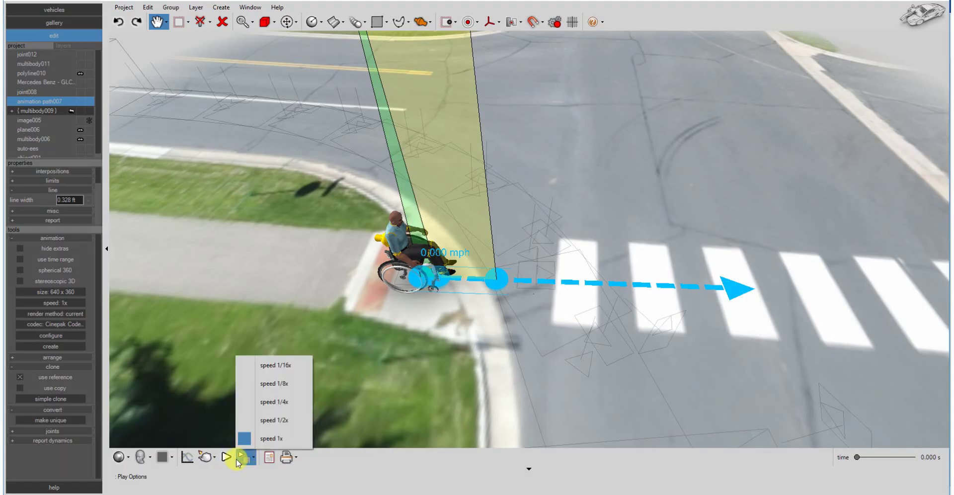
{"action": "left_click", "coordinate": [284, 413]}
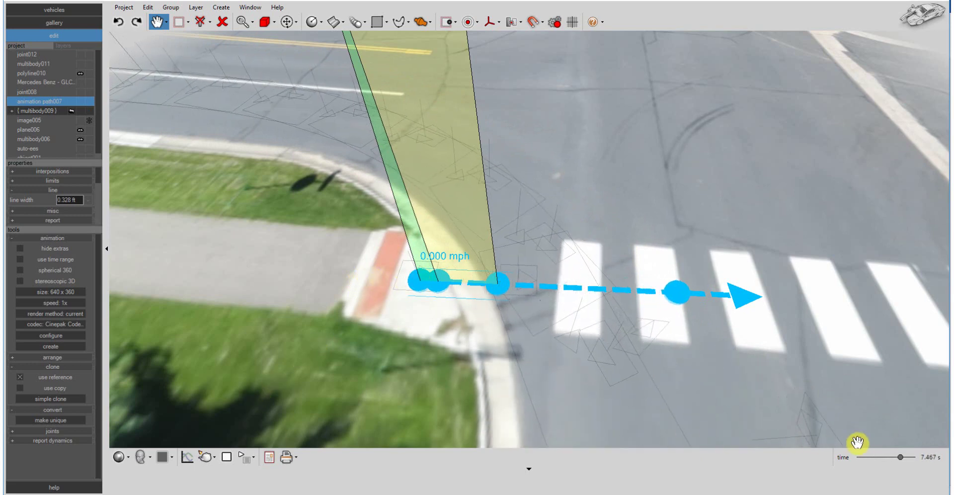
{"action": "left_click_drag", "start_coordinate": [903, 461], "coordinate": [868, 457]}
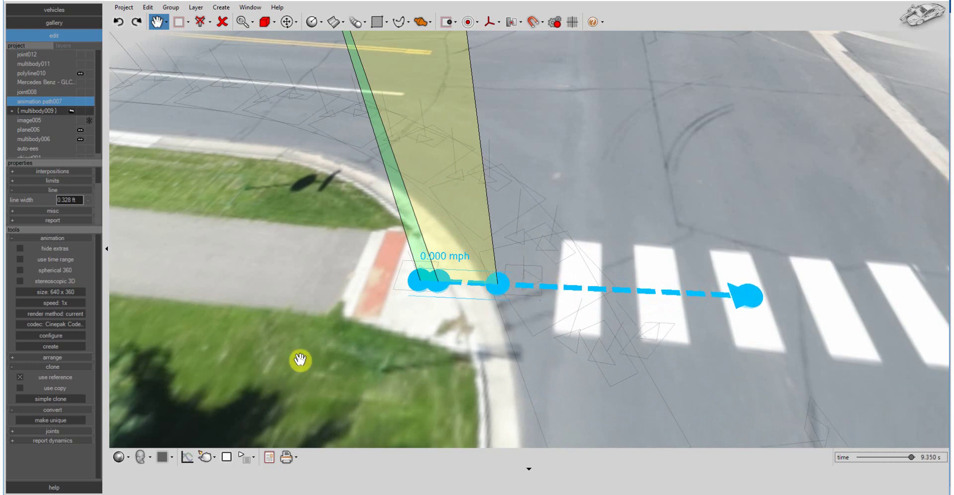
{"action": "left_click", "coordinate": [227, 456]}
{"action": "left_click", "coordinate": [227, 456]}
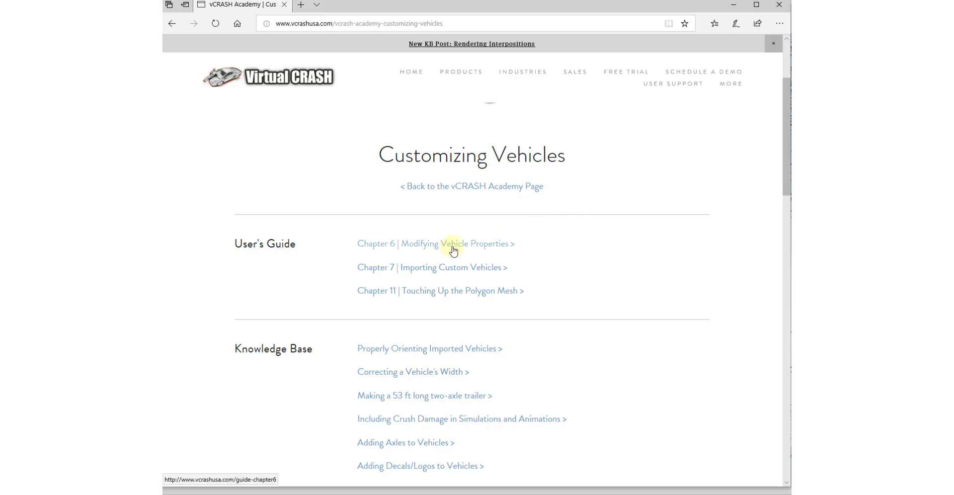
Step: Open the User's Guide Chapter 7, Importing Custom Vehicles, from the Customizing Vehicles page in the web browser and look through it
{"action": "left_click", "coordinate": [451, 272]}
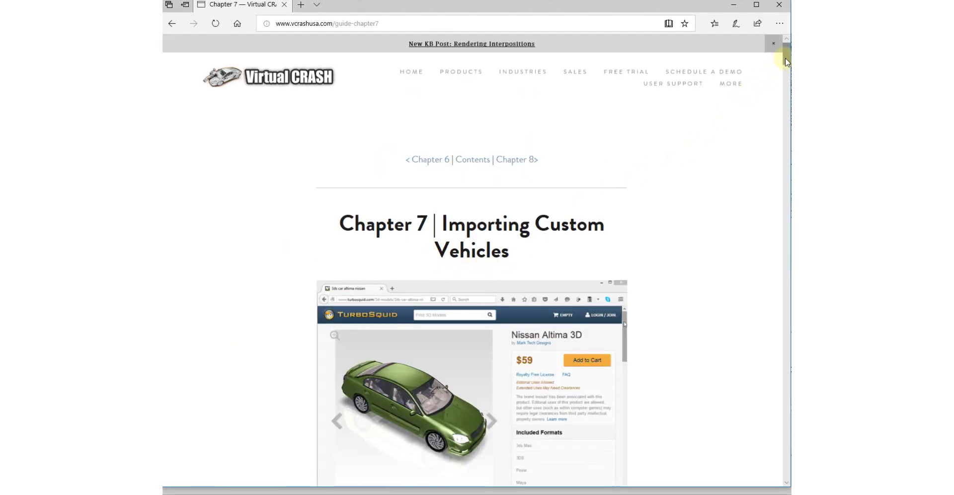
{"action": "left_click_drag", "start_coordinate": [787, 61], "coordinate": [789, 58]}
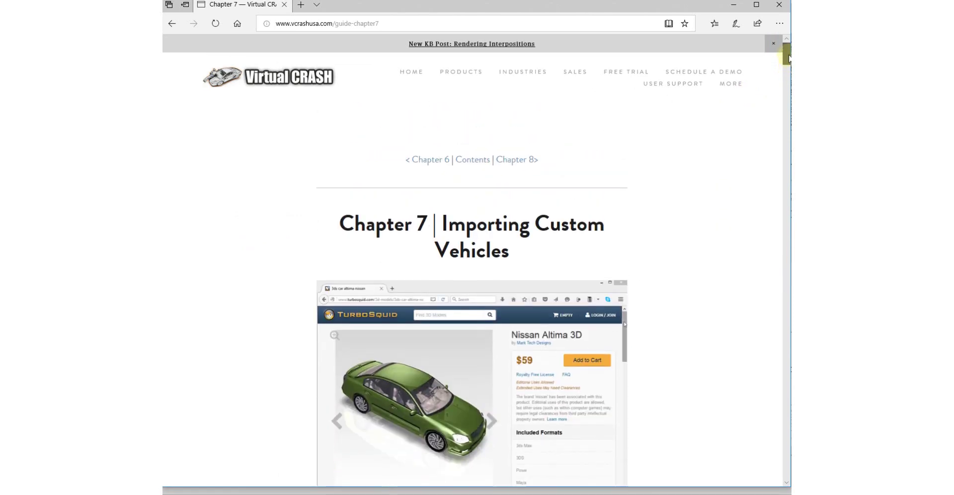